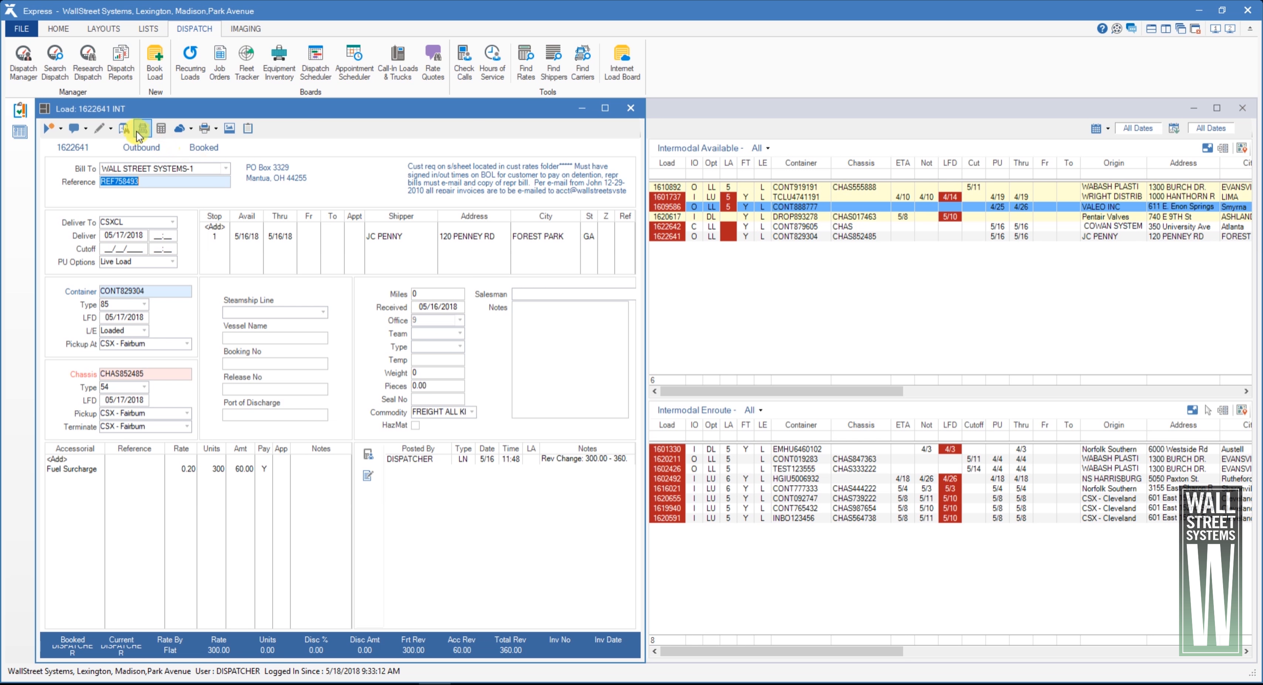
Open the dispatch summary for load 1622641 and create a dispatch that assigns a driver
left_click(143, 130)
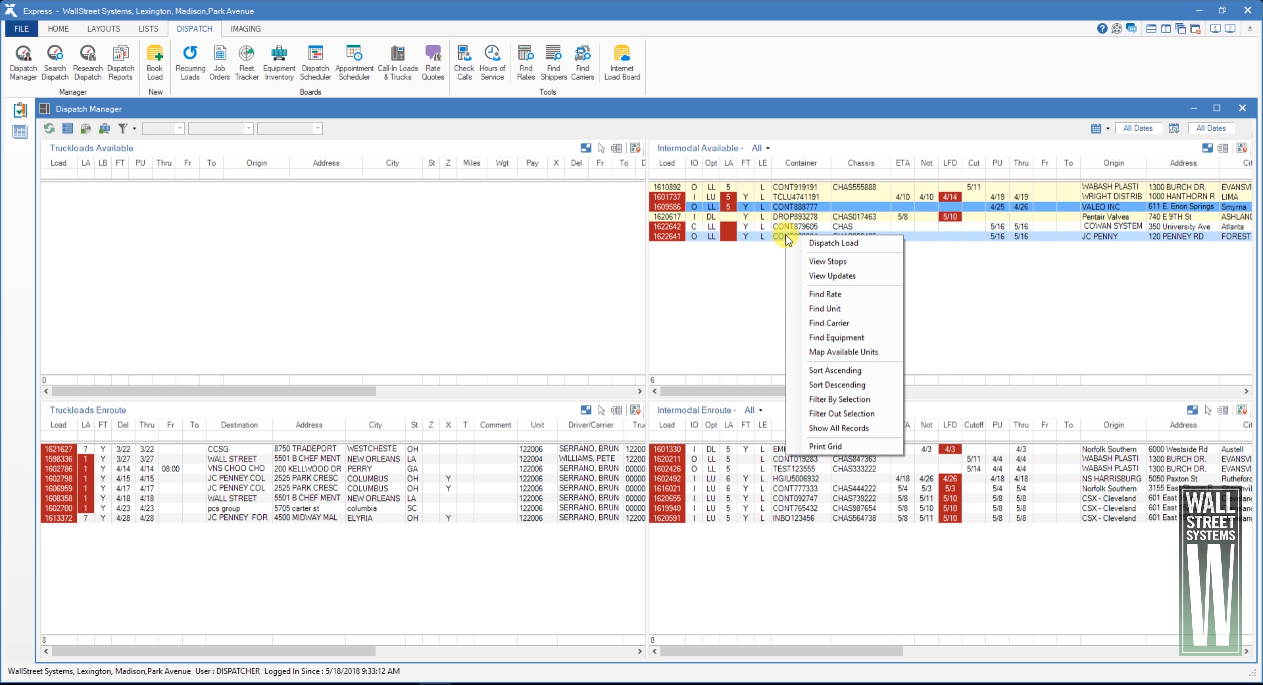
left_click(814, 243)
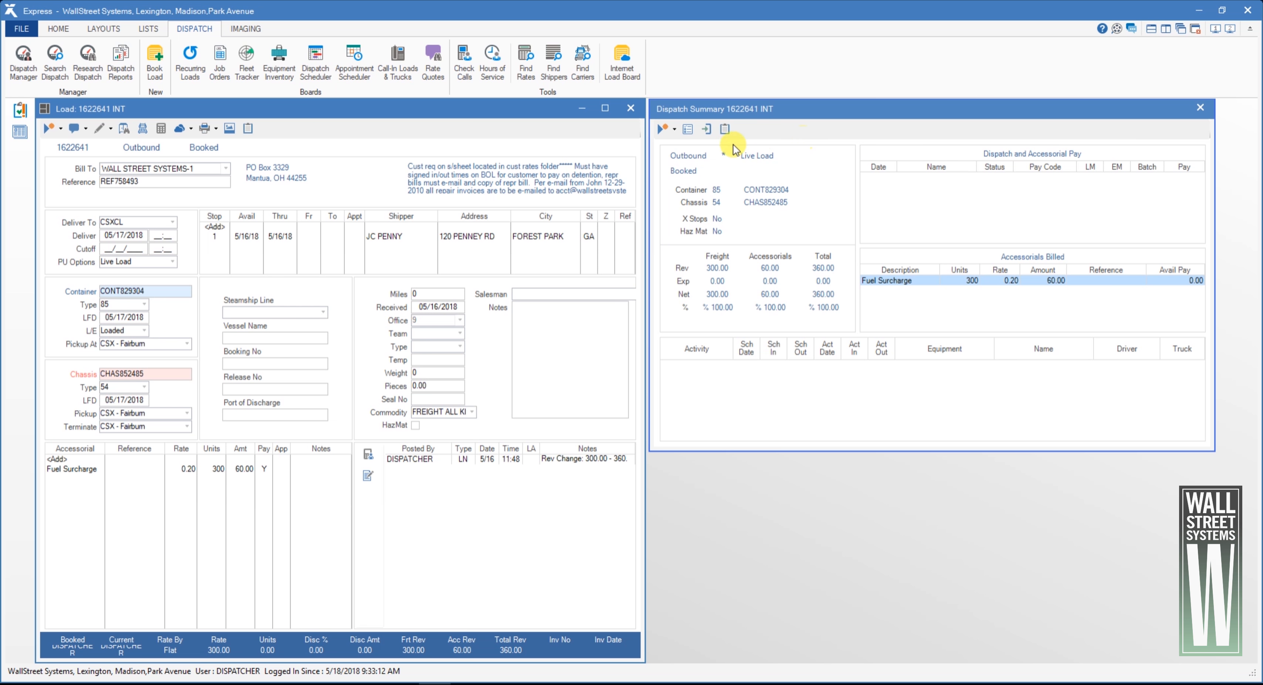
left_click(667, 128)
mouse_move(720, 146)
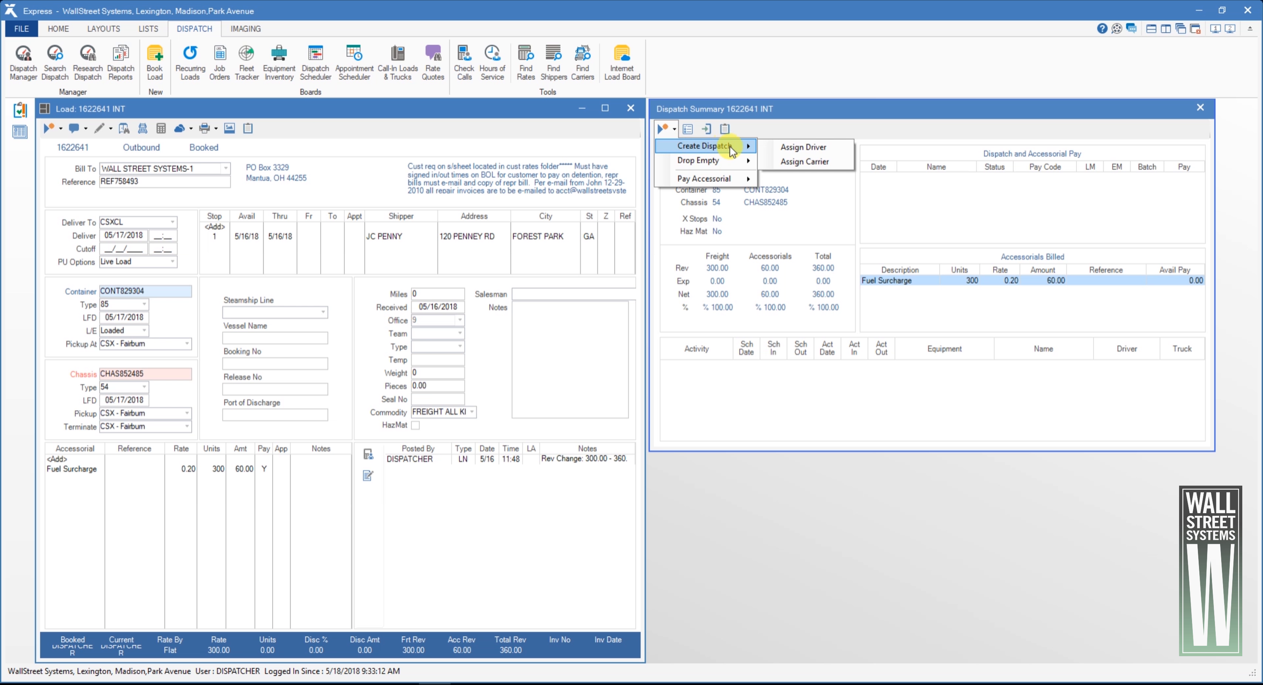
left_click(804, 149)
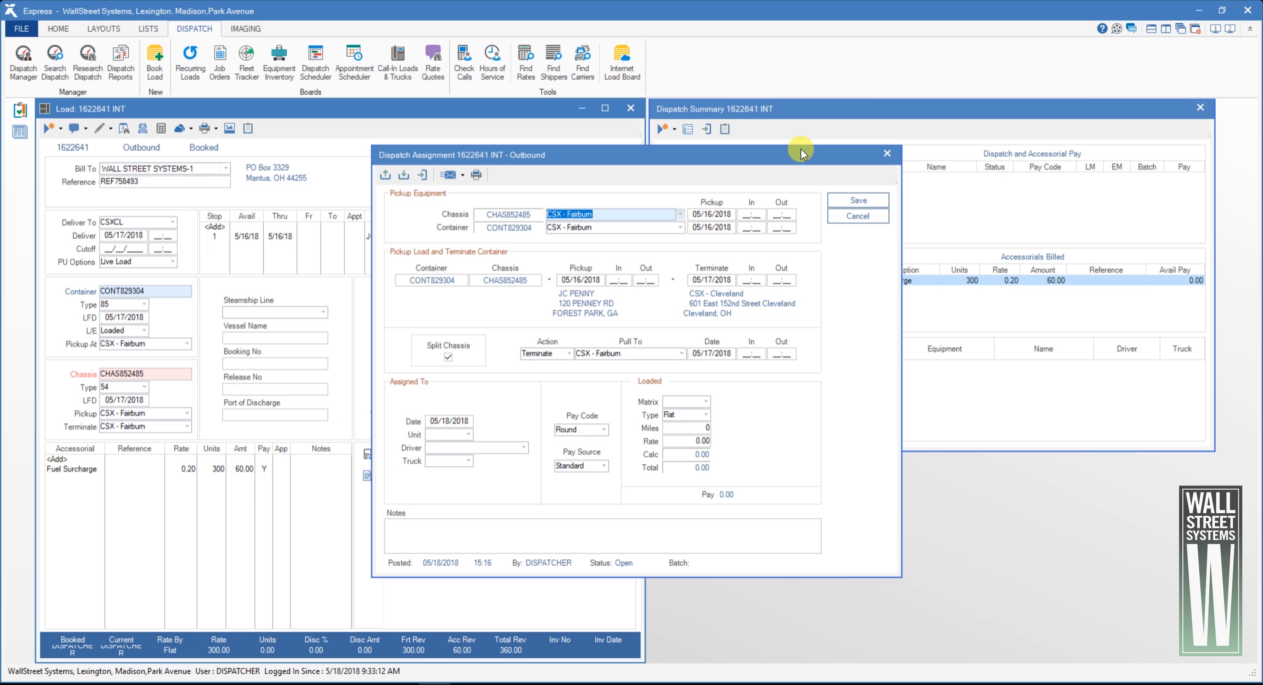
Assign unit 122006 to the dispatch so its driver and truck are filled in
left_click(453, 420)
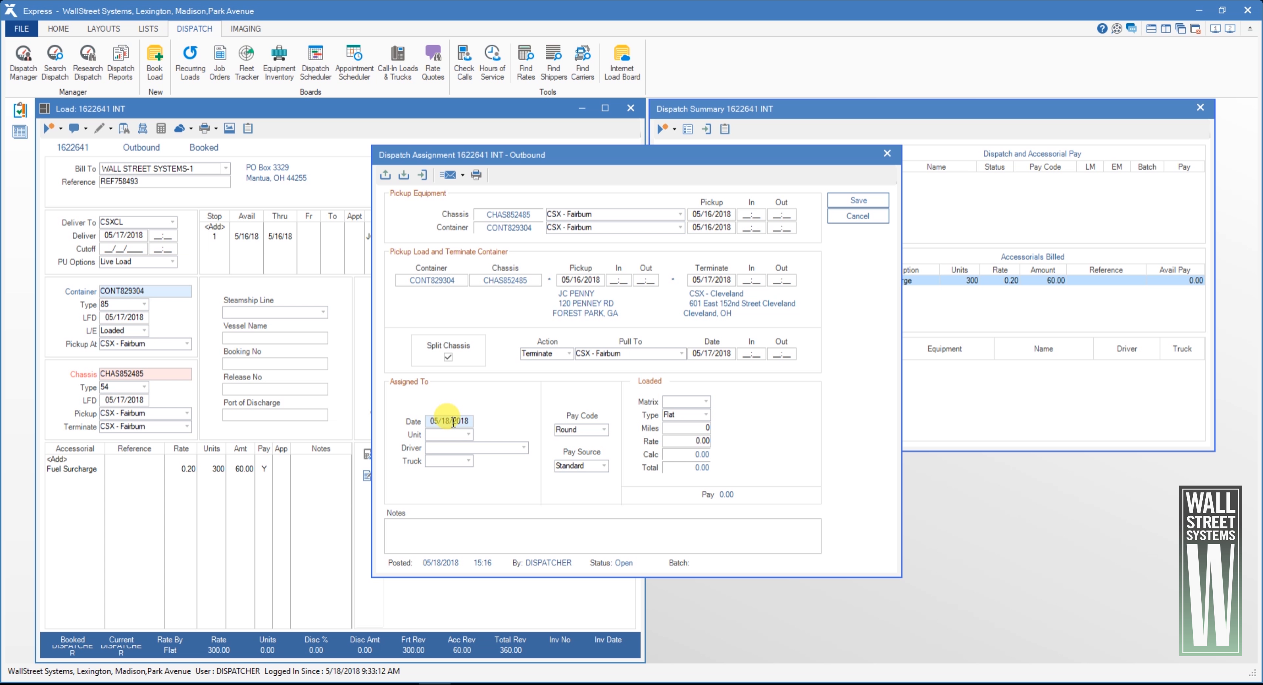
left_click(448, 435)
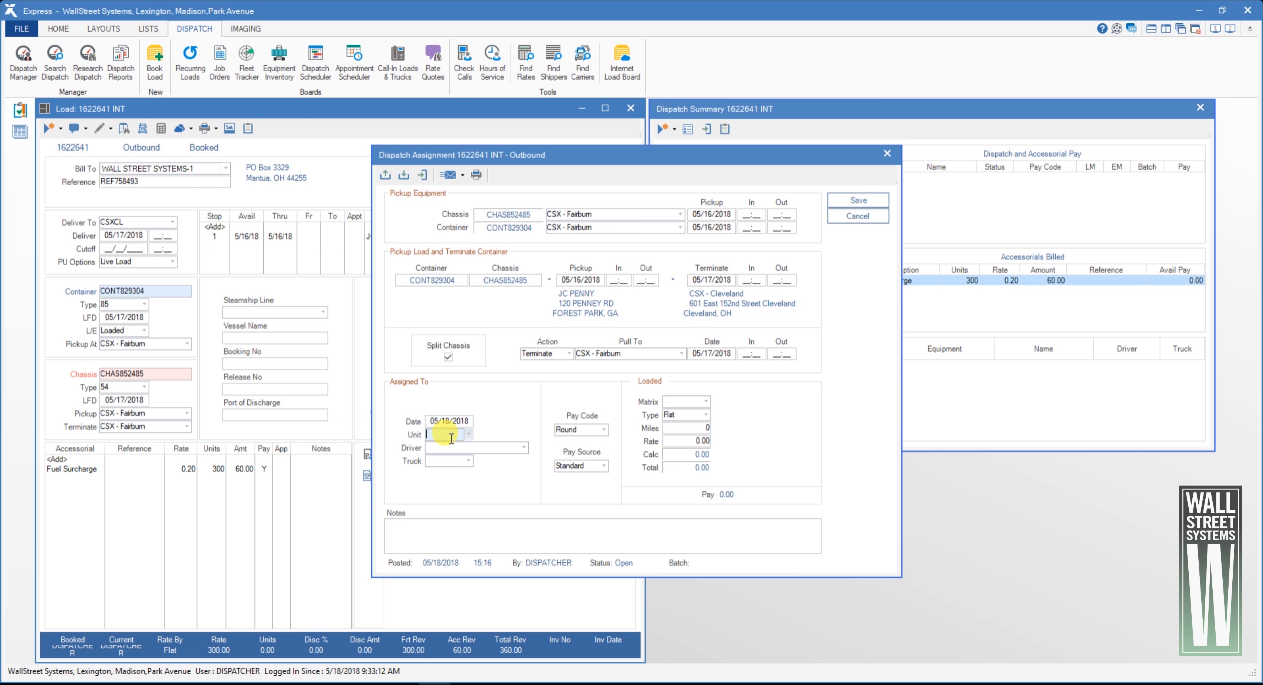
type("122006")
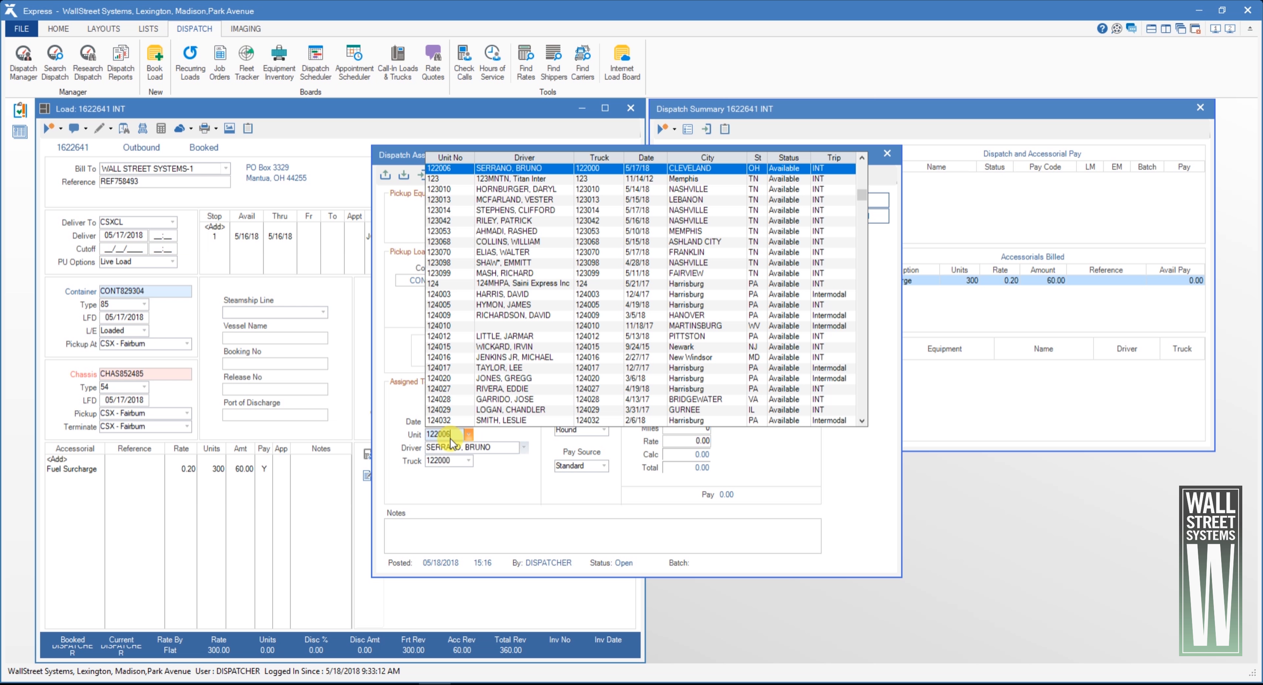
key("Tab")
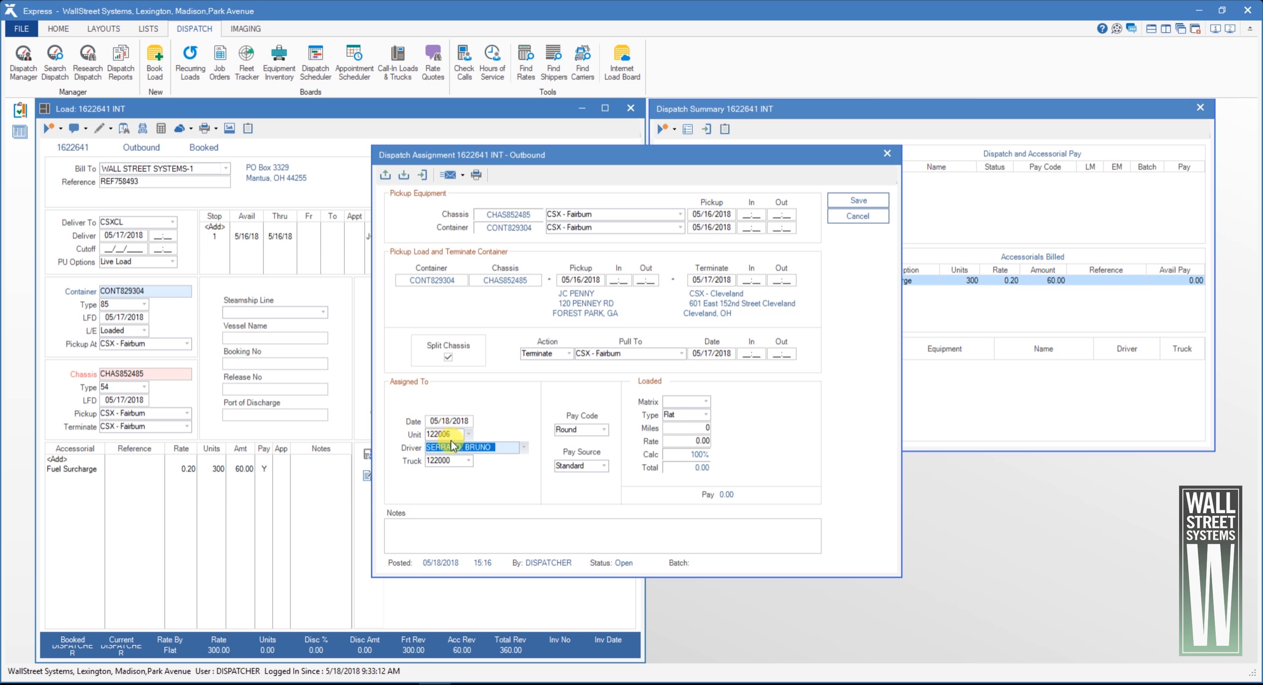
Set the driver pay to Round pay code, Standard pay source, Flat type and a rate of 200
left_click(604, 430)
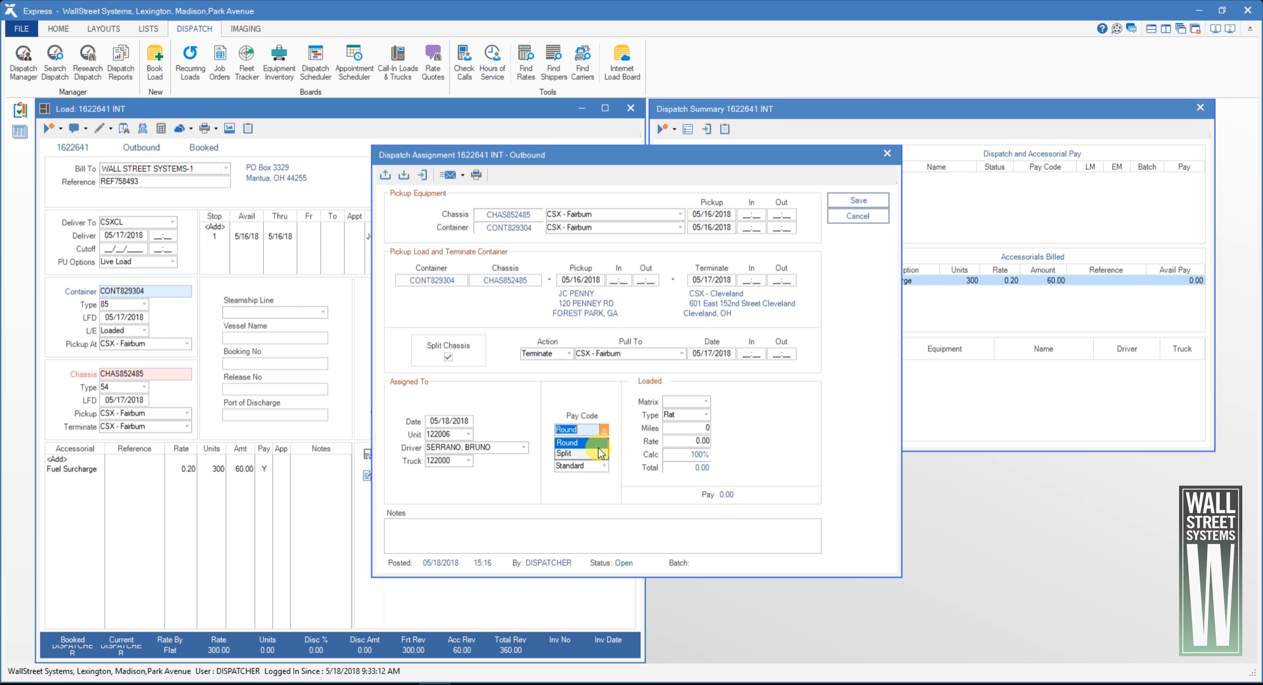
left_click(597, 444)
left_click(606, 470)
left_click(605, 470)
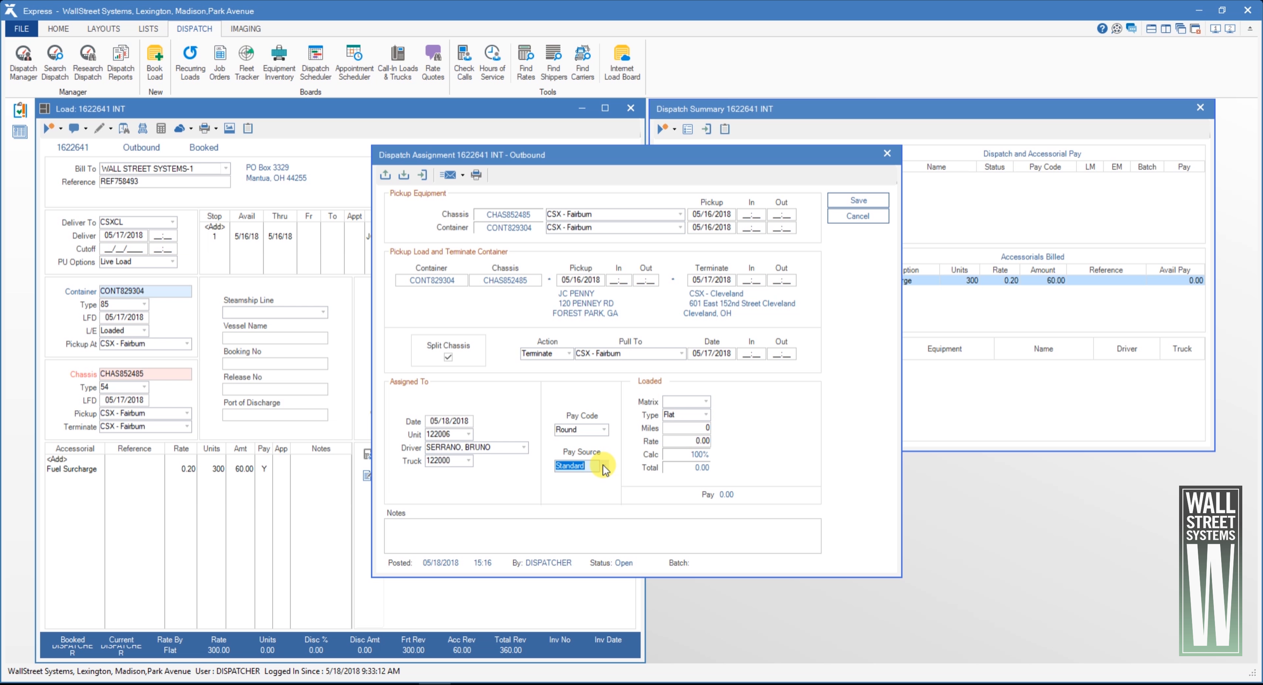
left_click(707, 415)
left_click(706, 415)
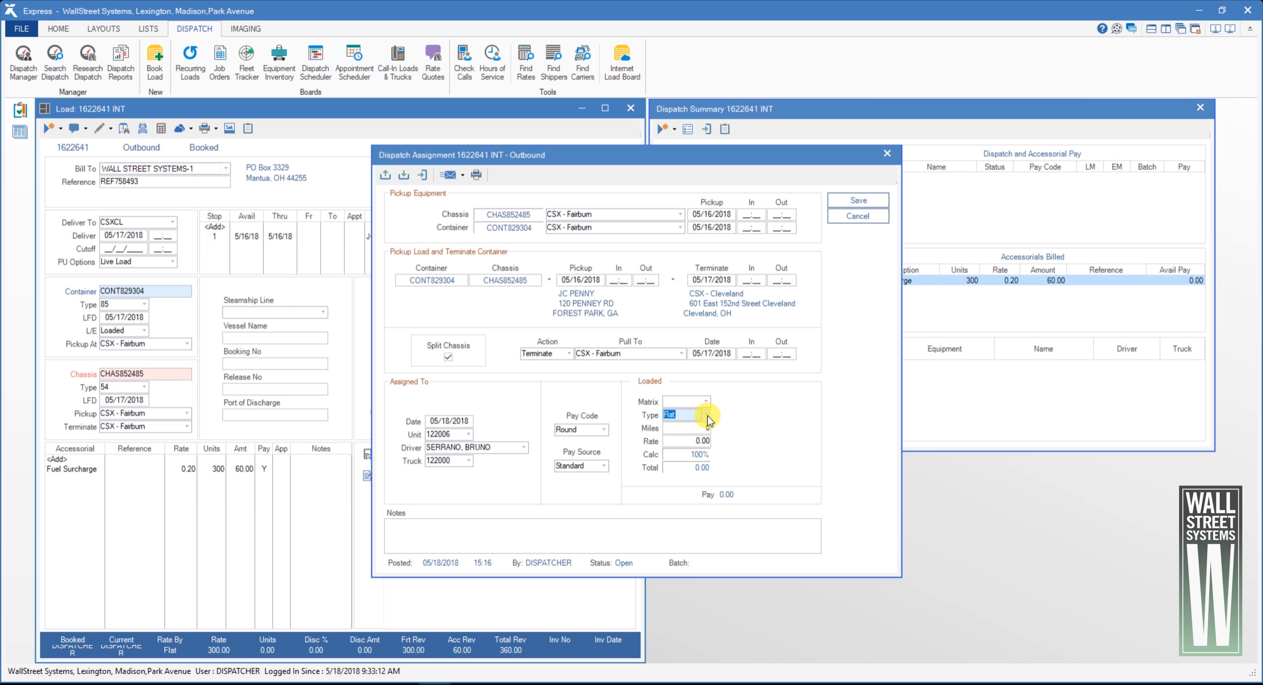
left_click(688, 443)
type("200")
key("Tab")
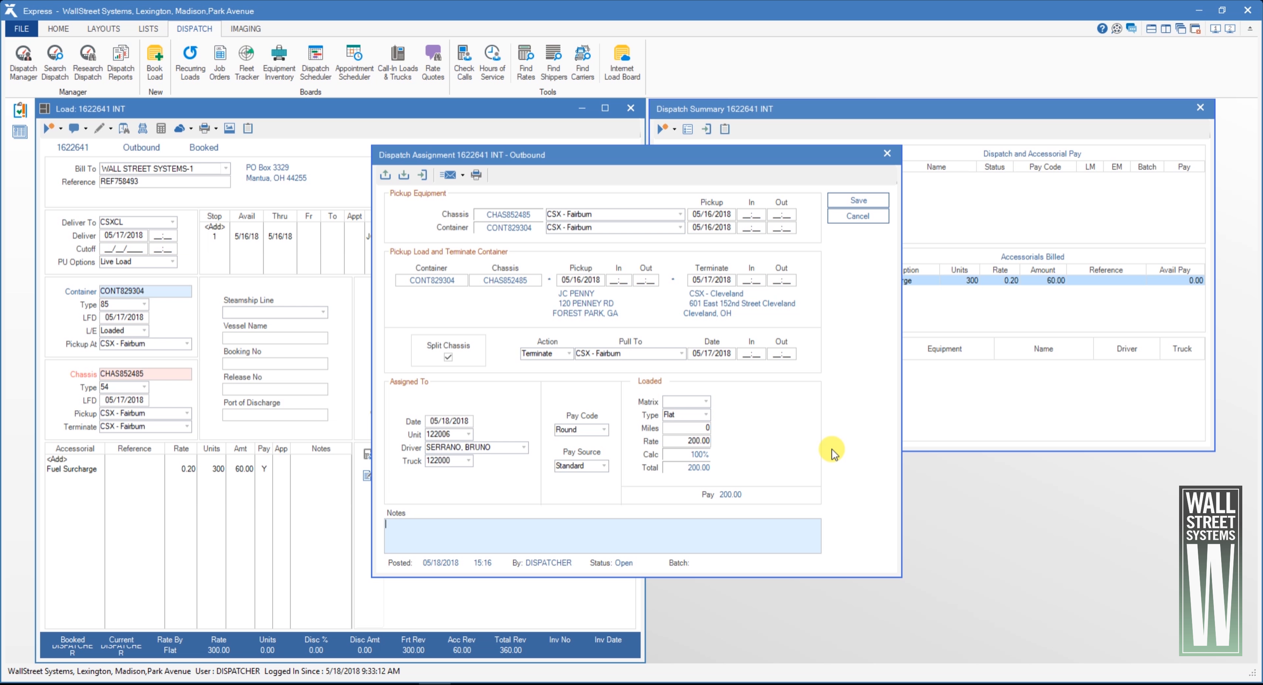
Send the dispatch confirmation message through Mobile Express and save the dispatch assignment
left_click(450, 176)
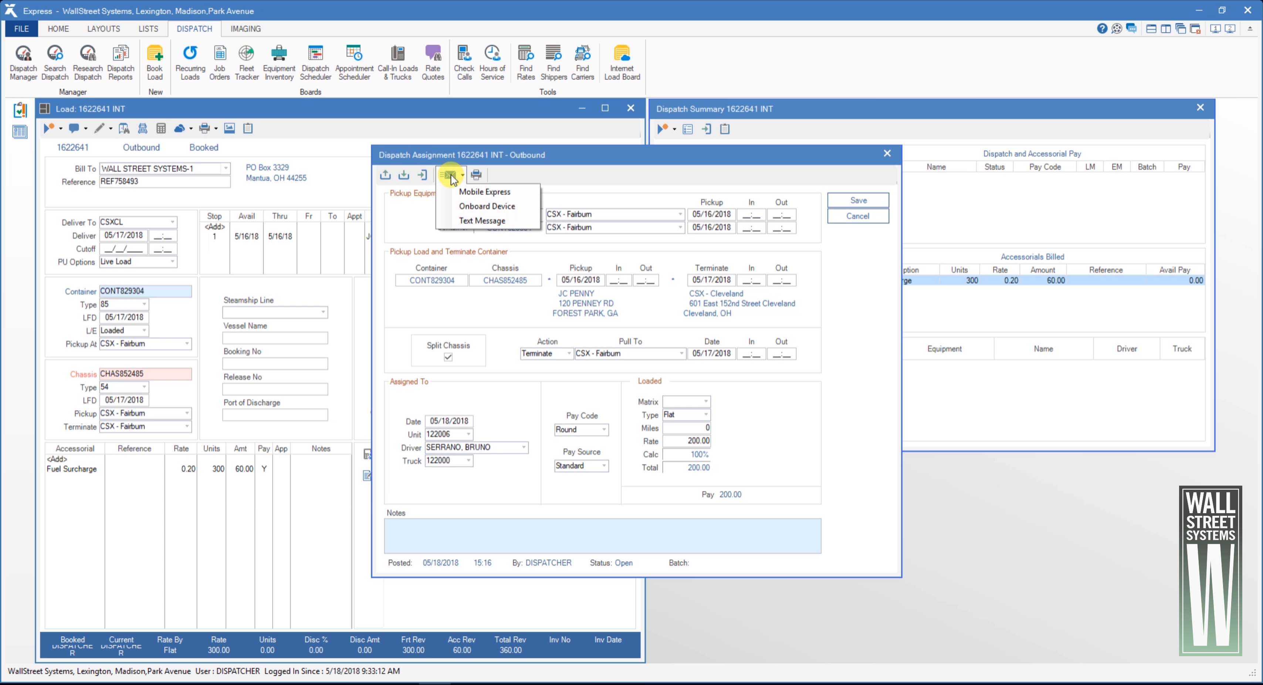
left_click(463, 191)
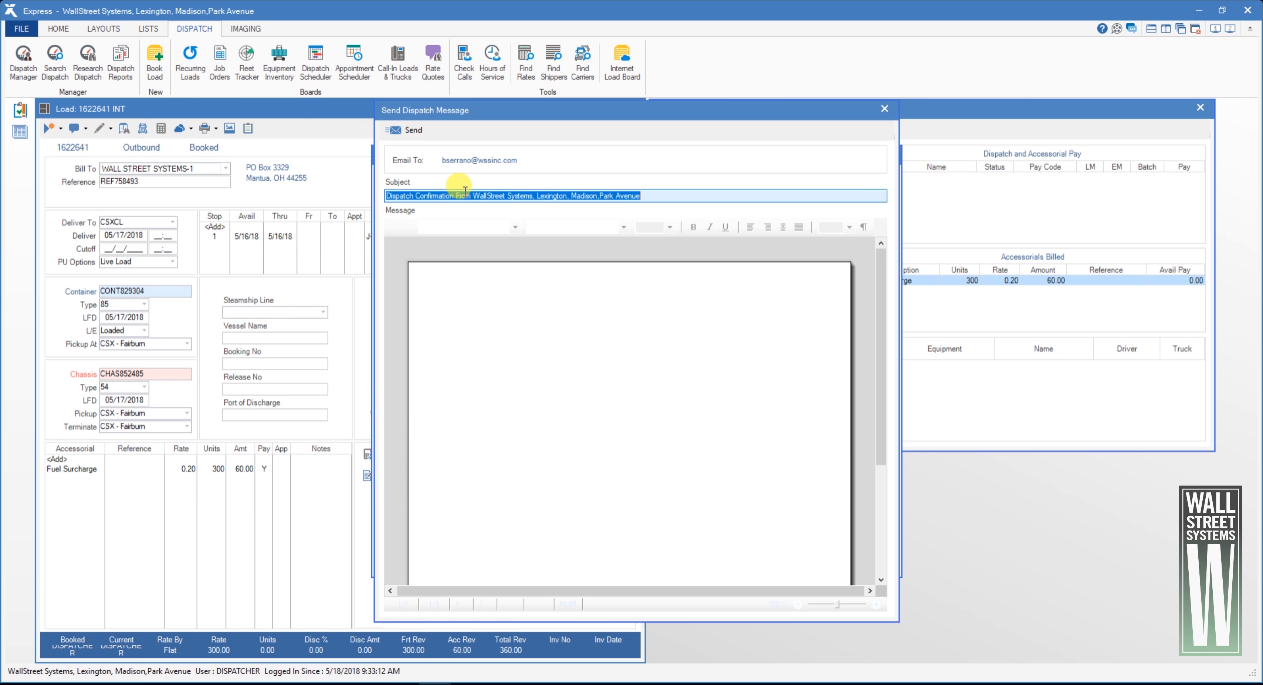
left_click(451, 277)
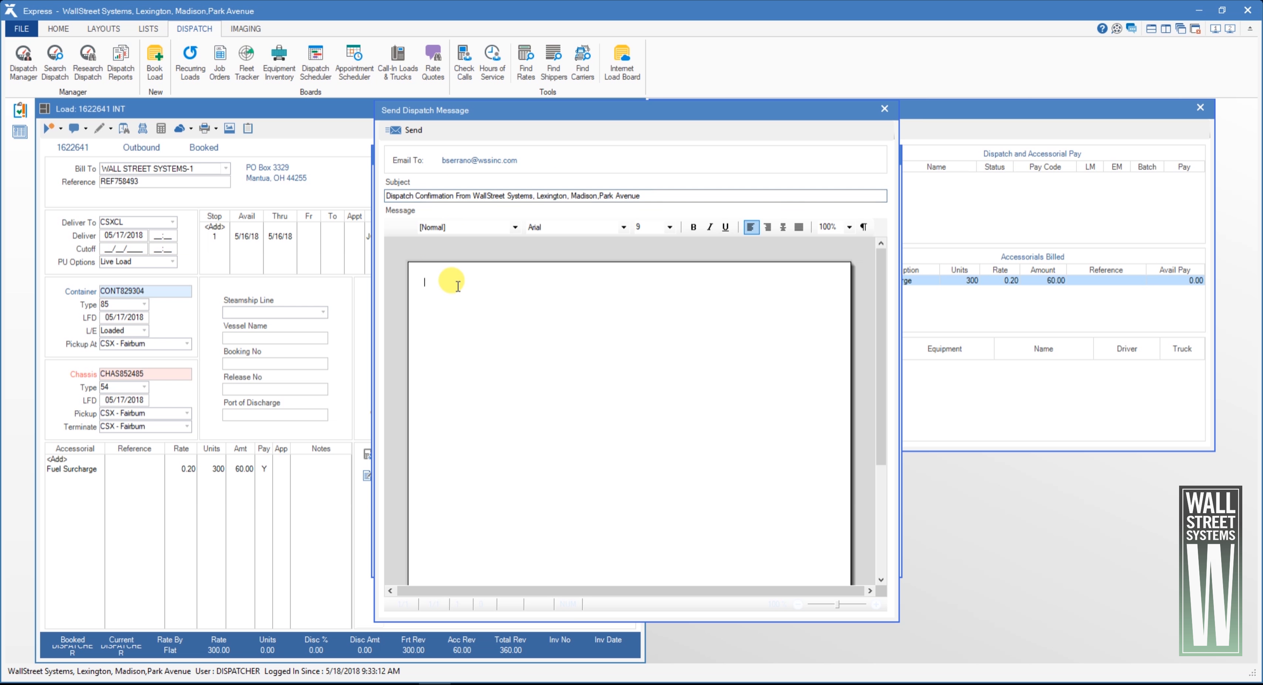
left_click(405, 131)
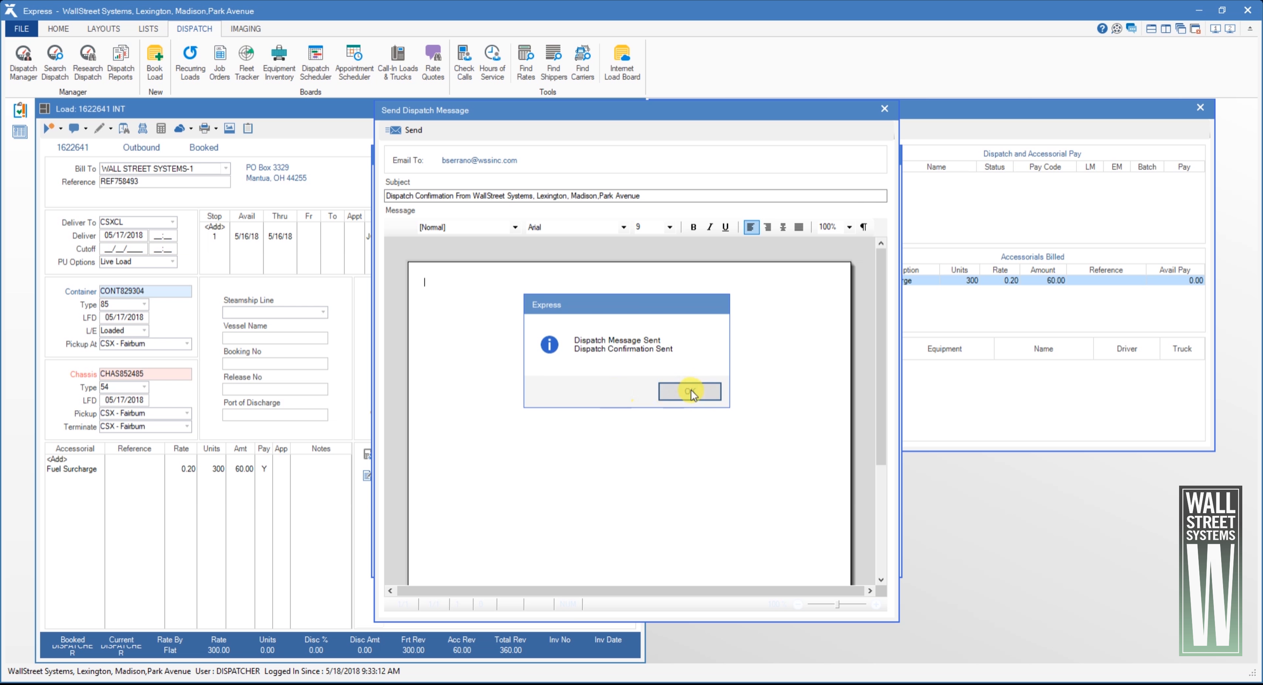
left_click(692, 390)
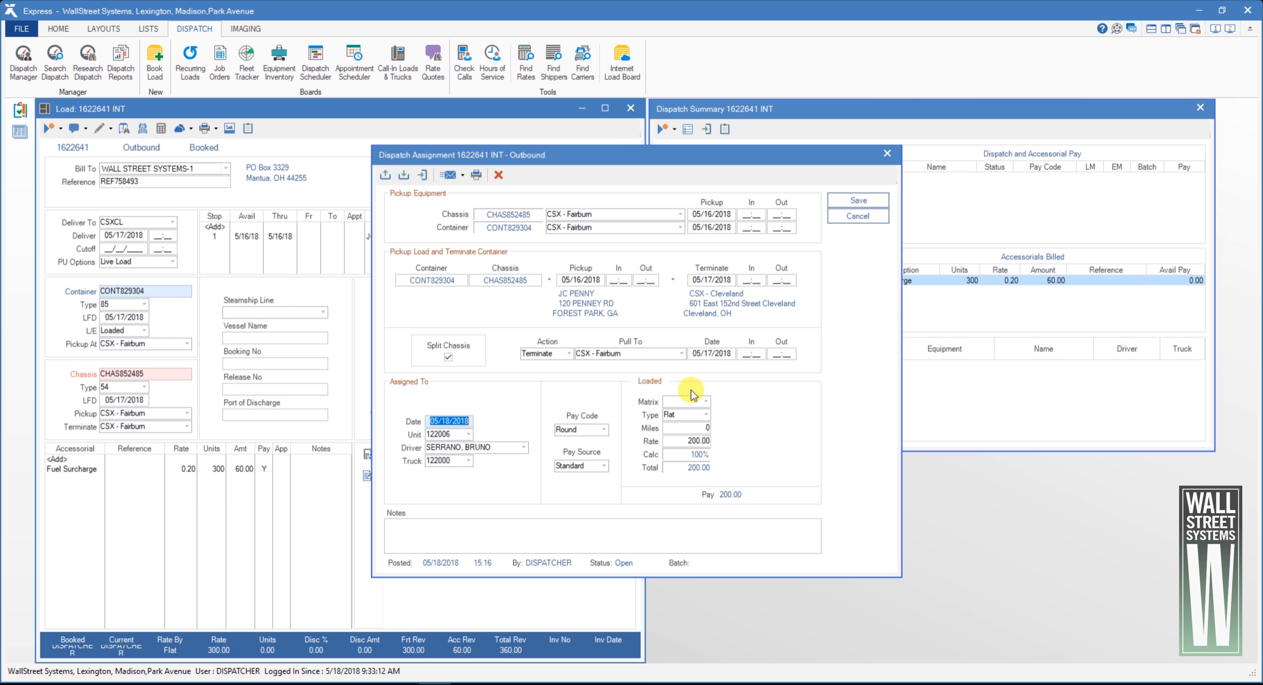
left_click(859, 200)
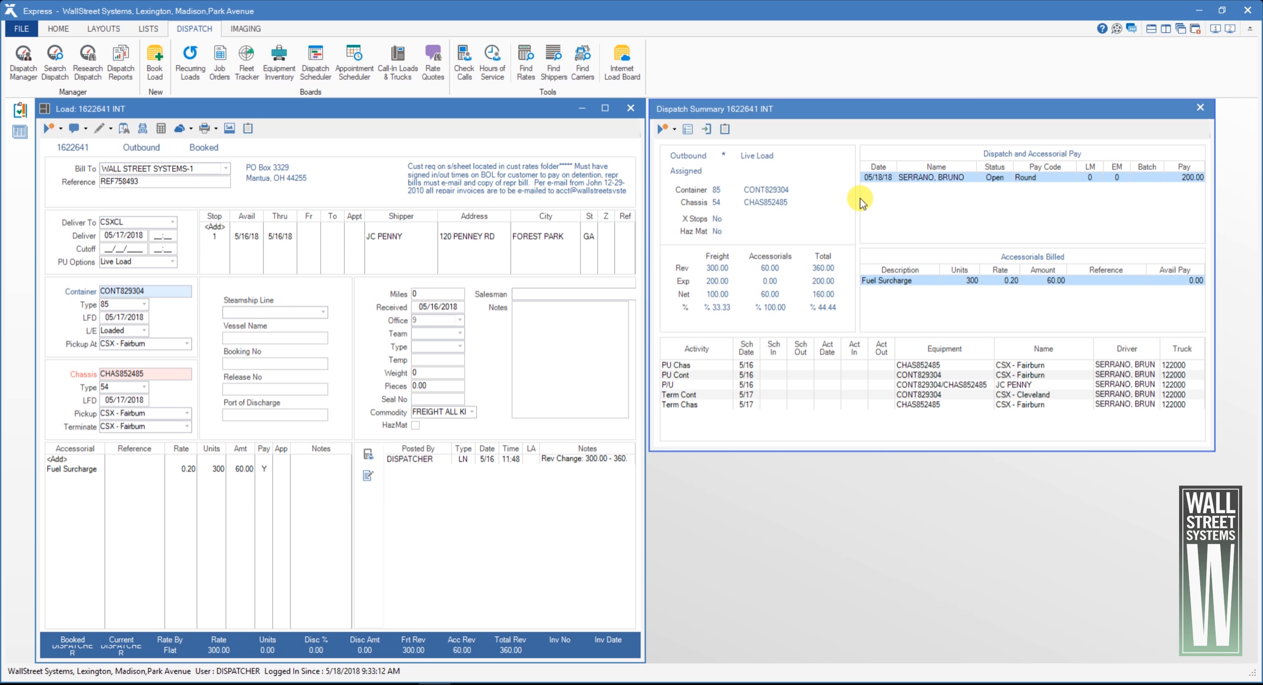
Pay the driver the Fuel Surcharge accessorial at a rate of 0.20 and close the dispatch summary
right_click(909, 284)
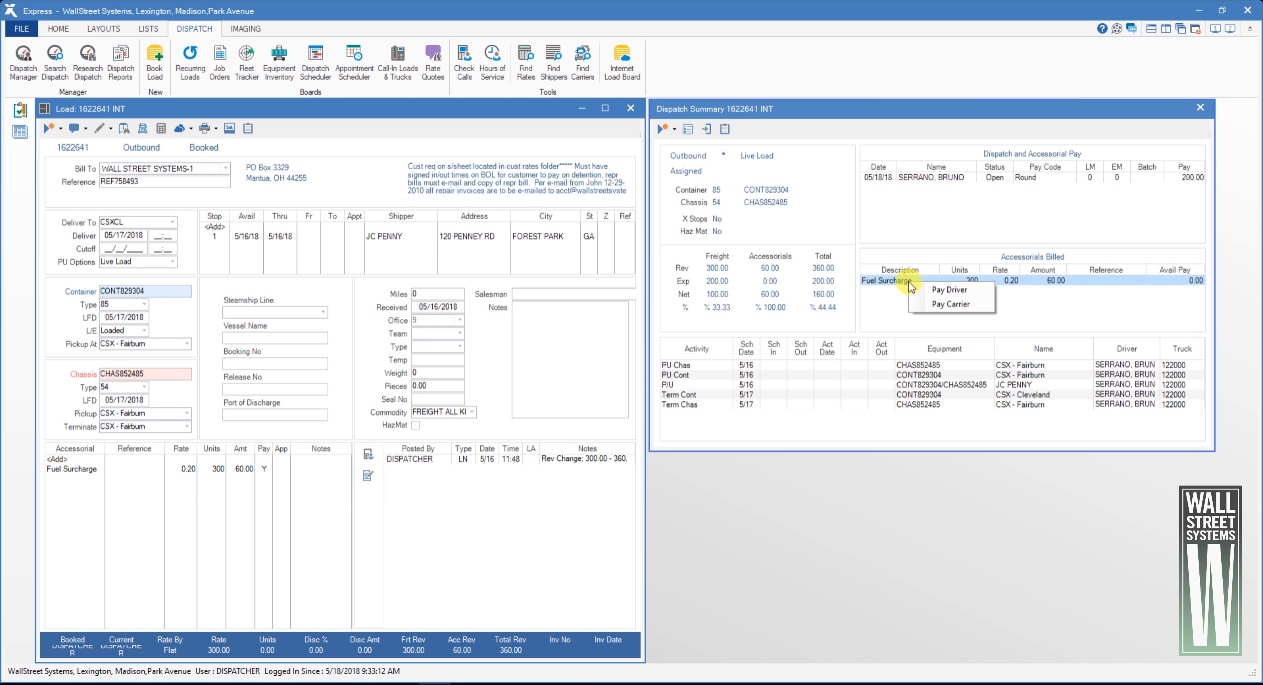
left_click(929, 288)
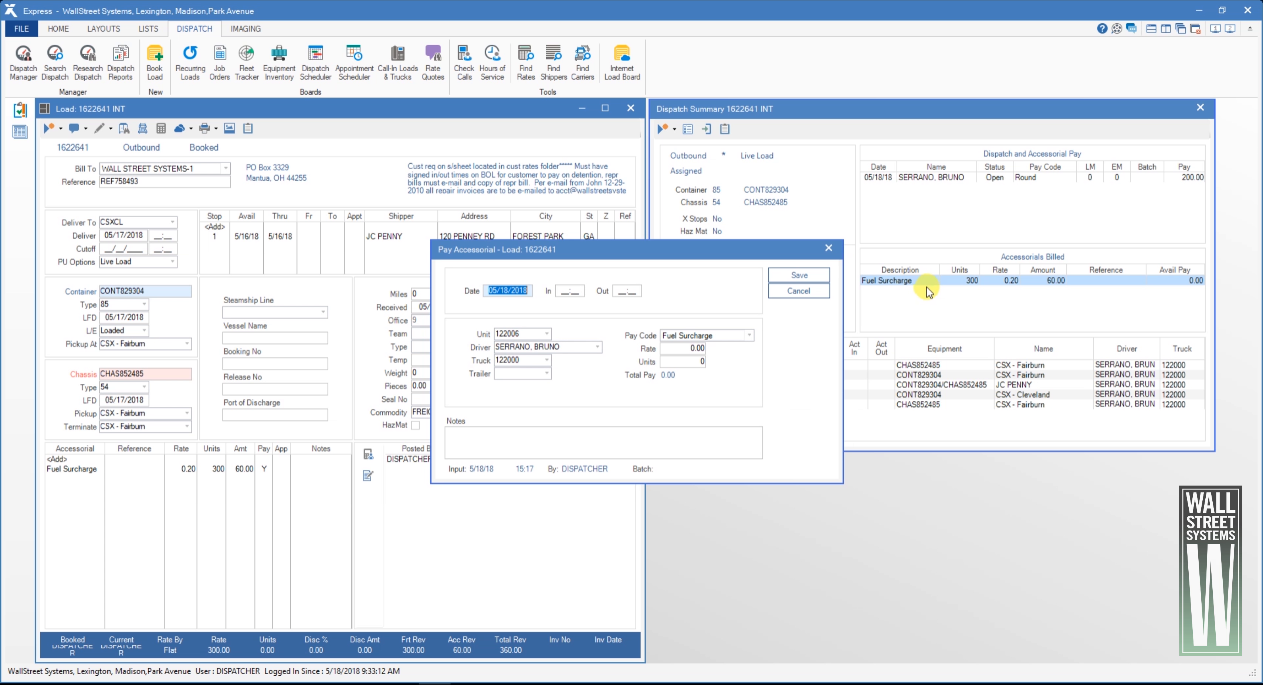
left_click(694, 348)
type(".20")
key("Tab")
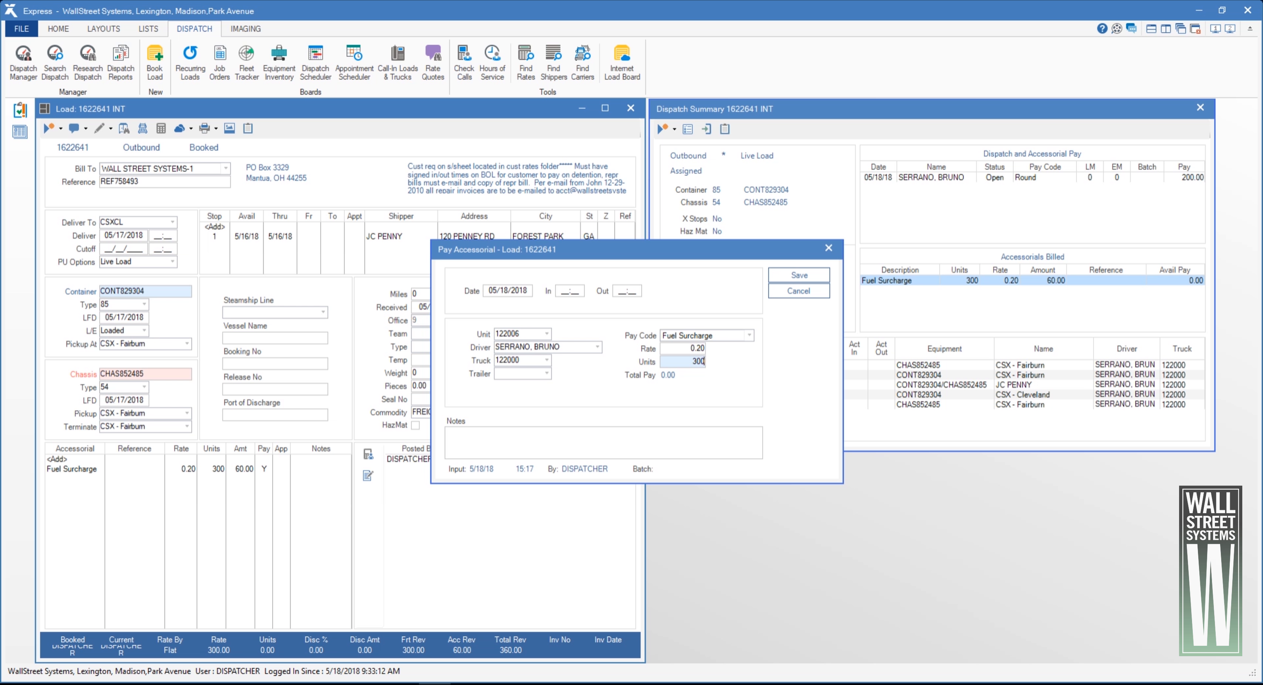
left_click(804, 275)
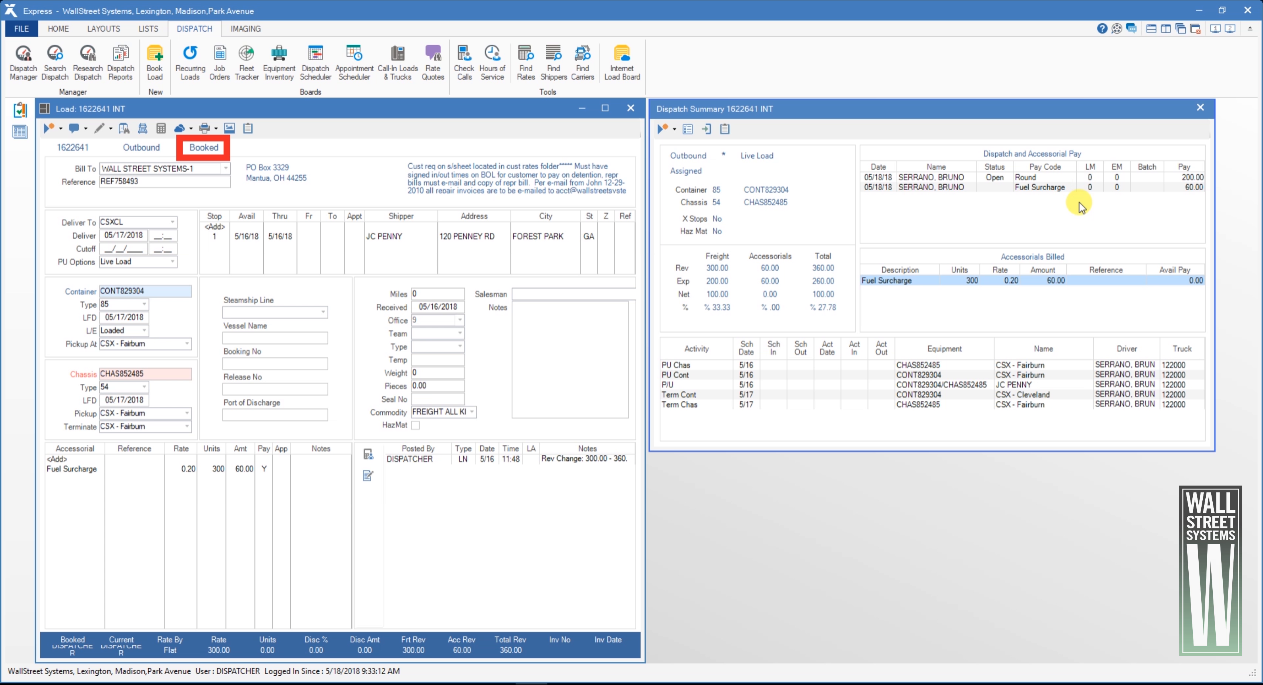
left_click(1204, 106)
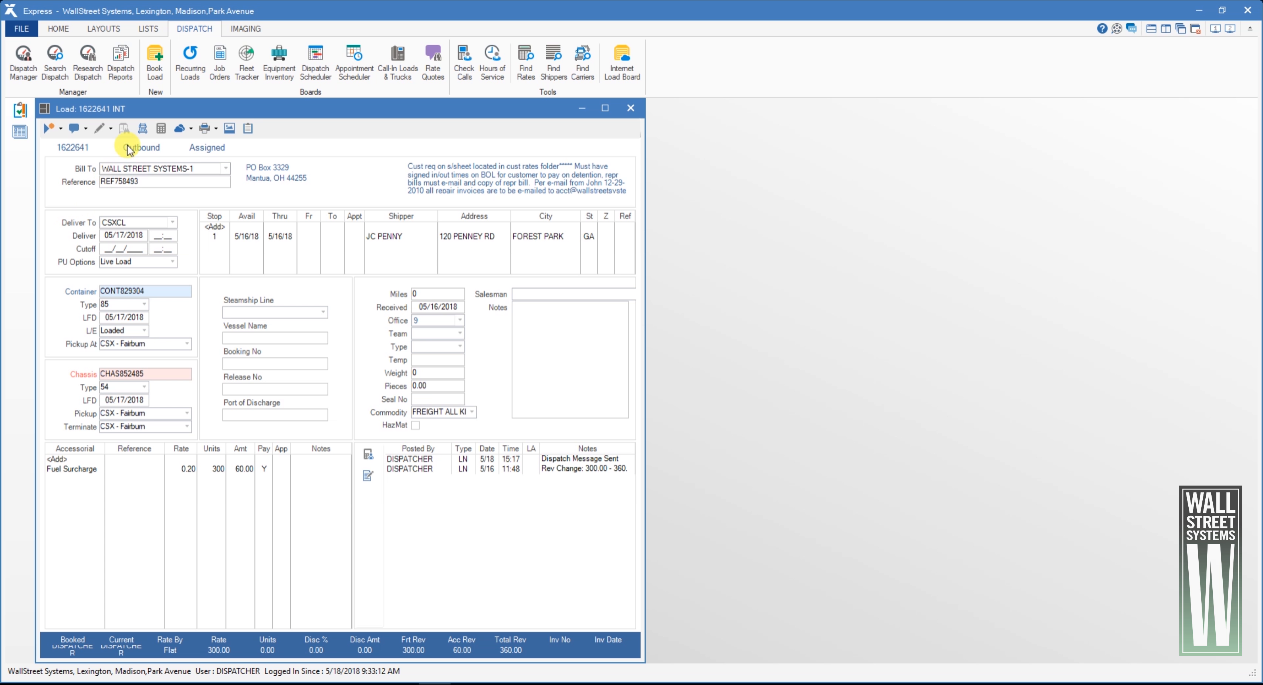
Open the loadsheet preview for the load and scroll through it
left_click(206, 130)
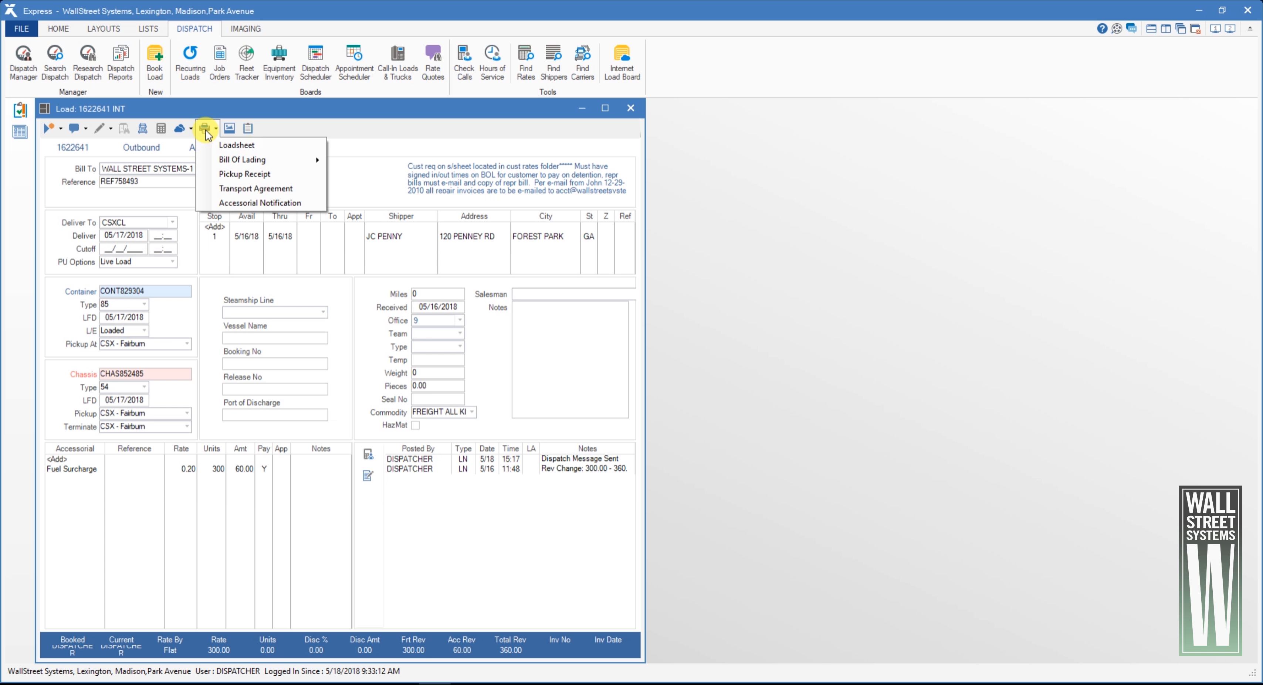
left_click(239, 149)
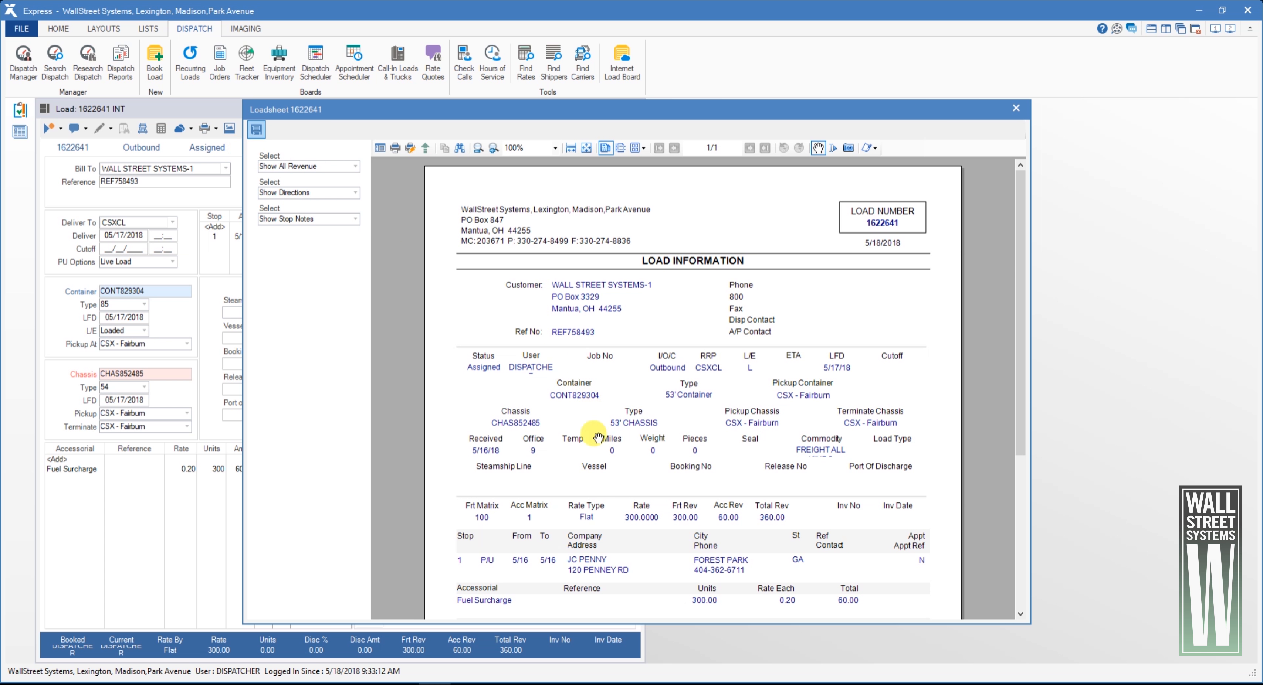
scroll(623, 442, "down", 2)
left_click_drag(626, 443, 630, 519)
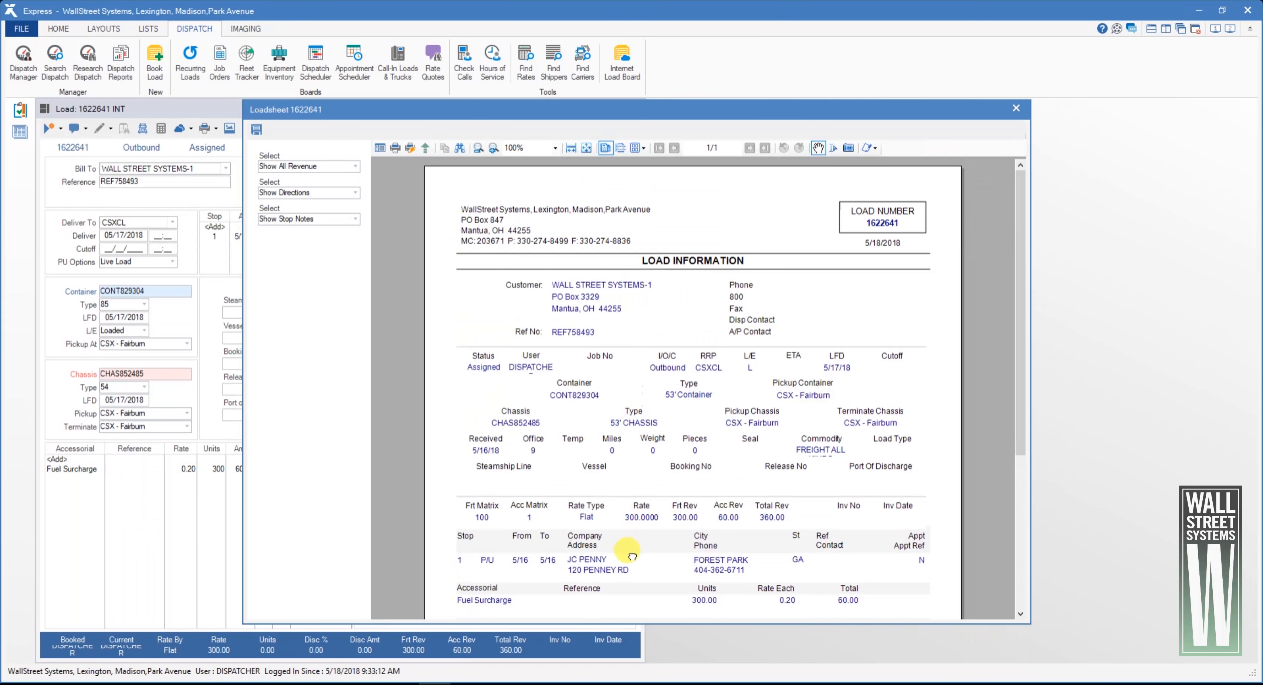
Set the loadsheet options to Hide All Revenue and Hide Directions, and change the stop notes option
left_click(352, 167)
left_click(335, 190)
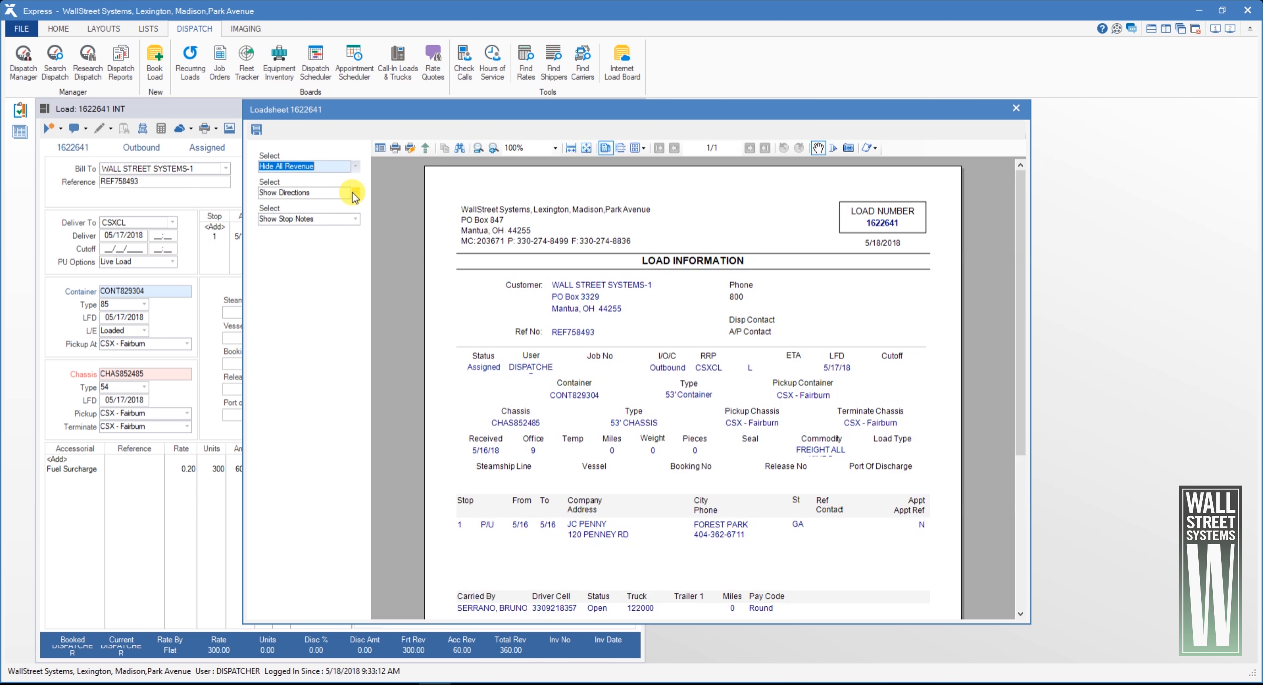
left_click(355, 194)
left_click(355, 194)
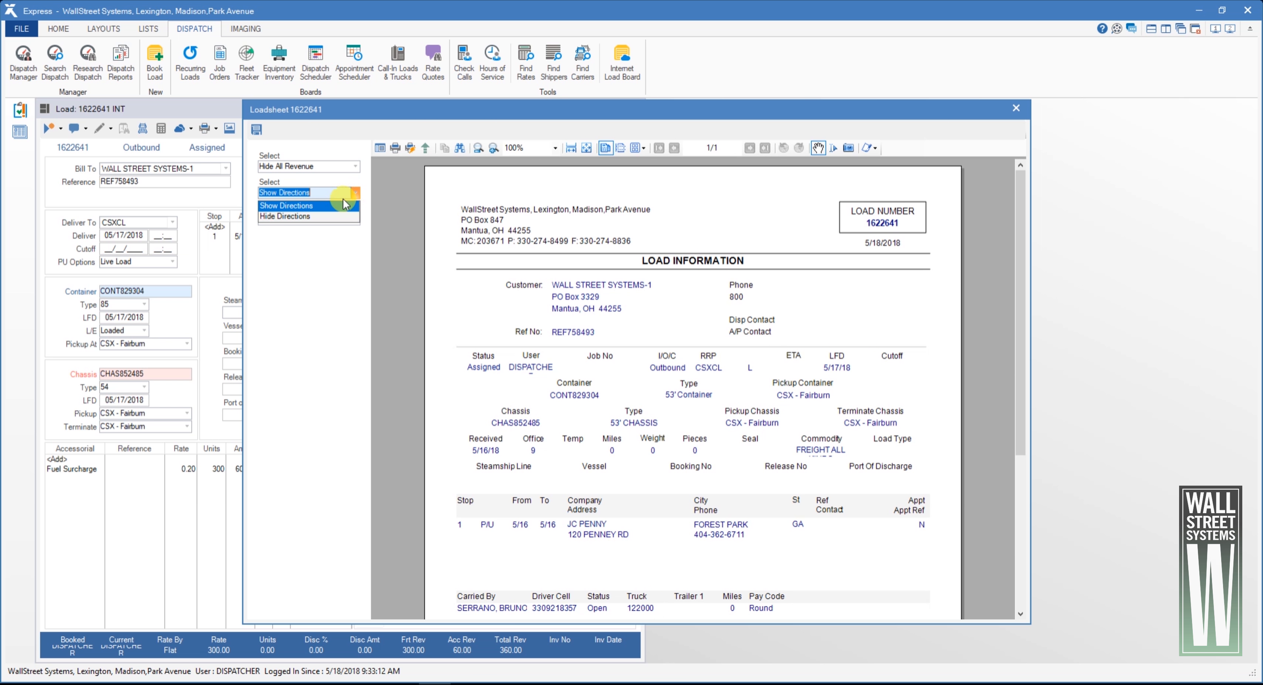
left_click(331, 216)
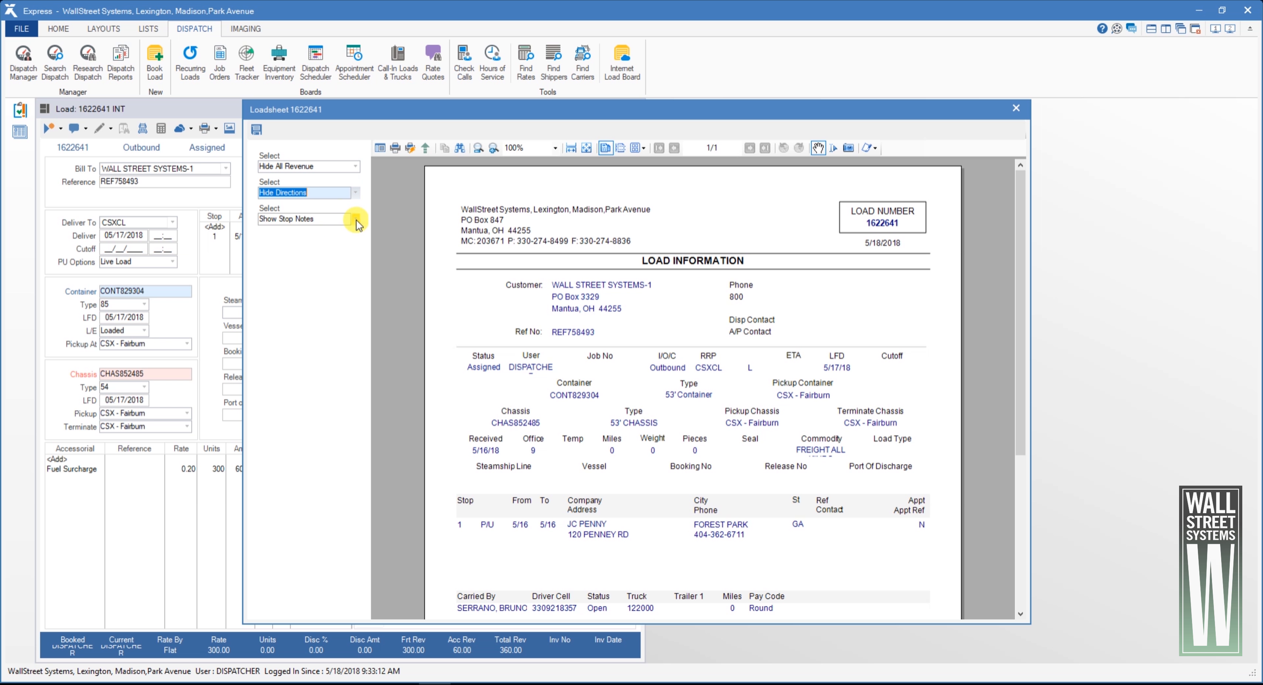
left_click(355, 218)
left_click(316, 240)
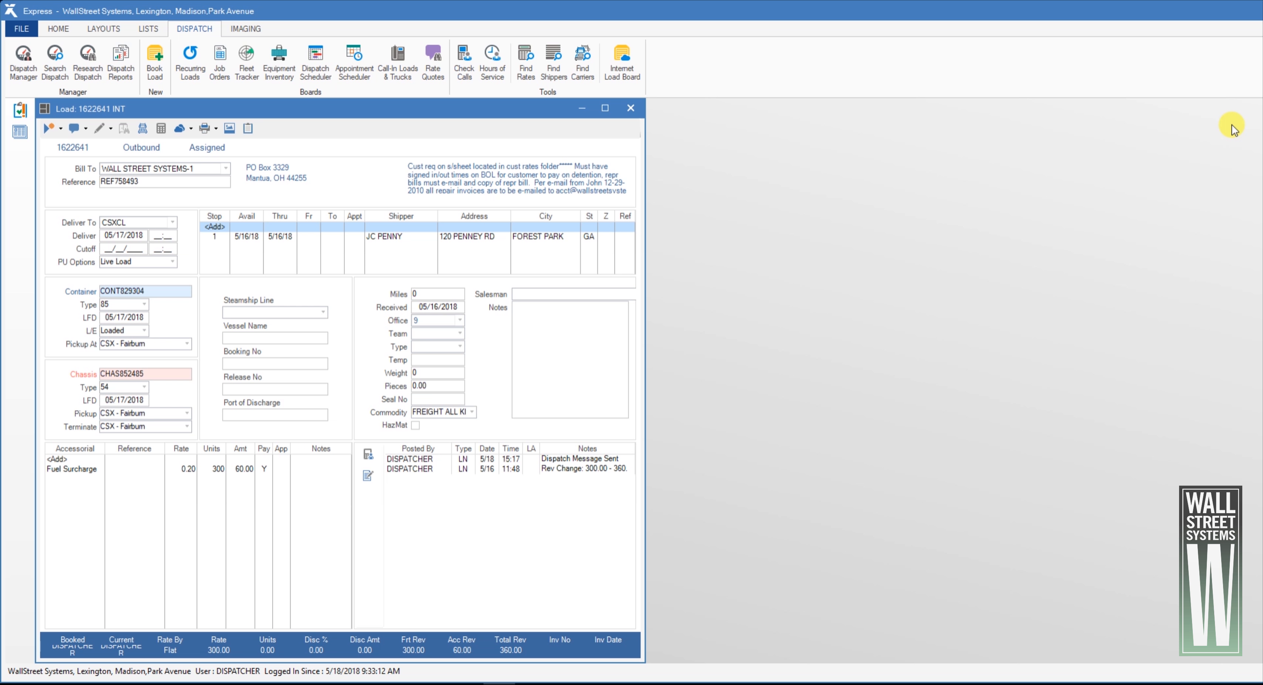
Browse the load's imaged backup documents: bill of lading, delivery receipt and interchange, then close the viewer
left_click(232, 129)
left_click(296, 213)
left_click(296, 223)
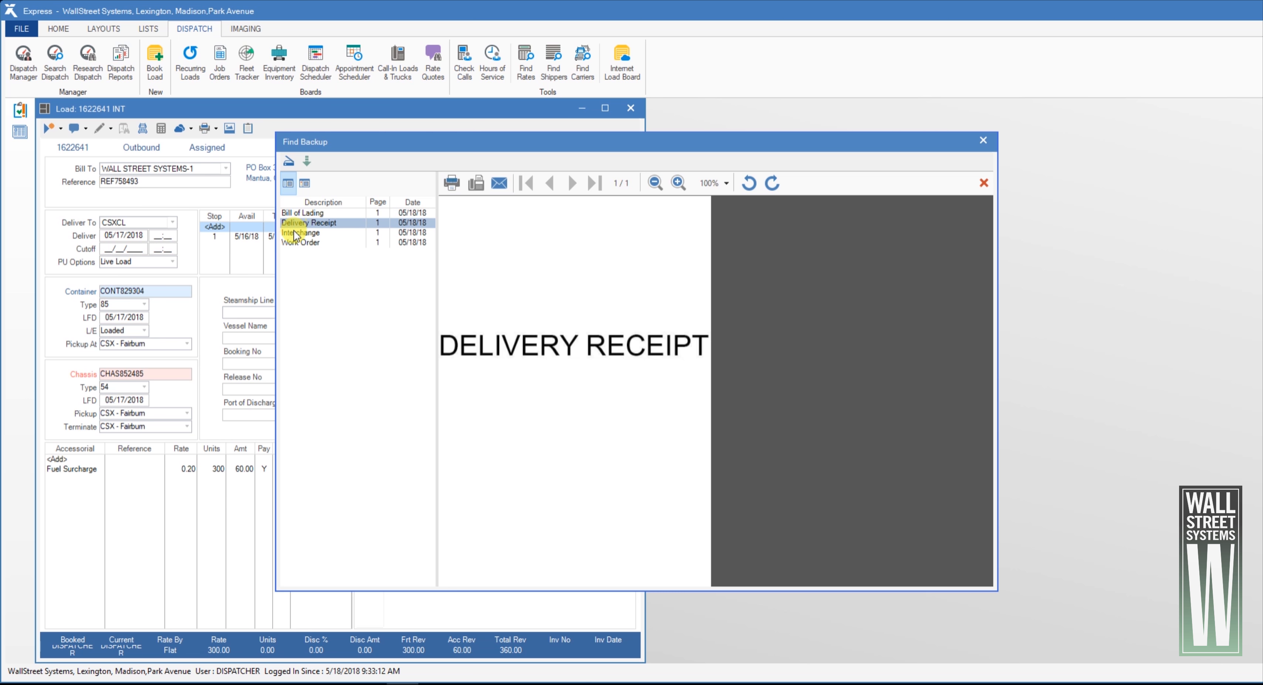
left_click(295, 234)
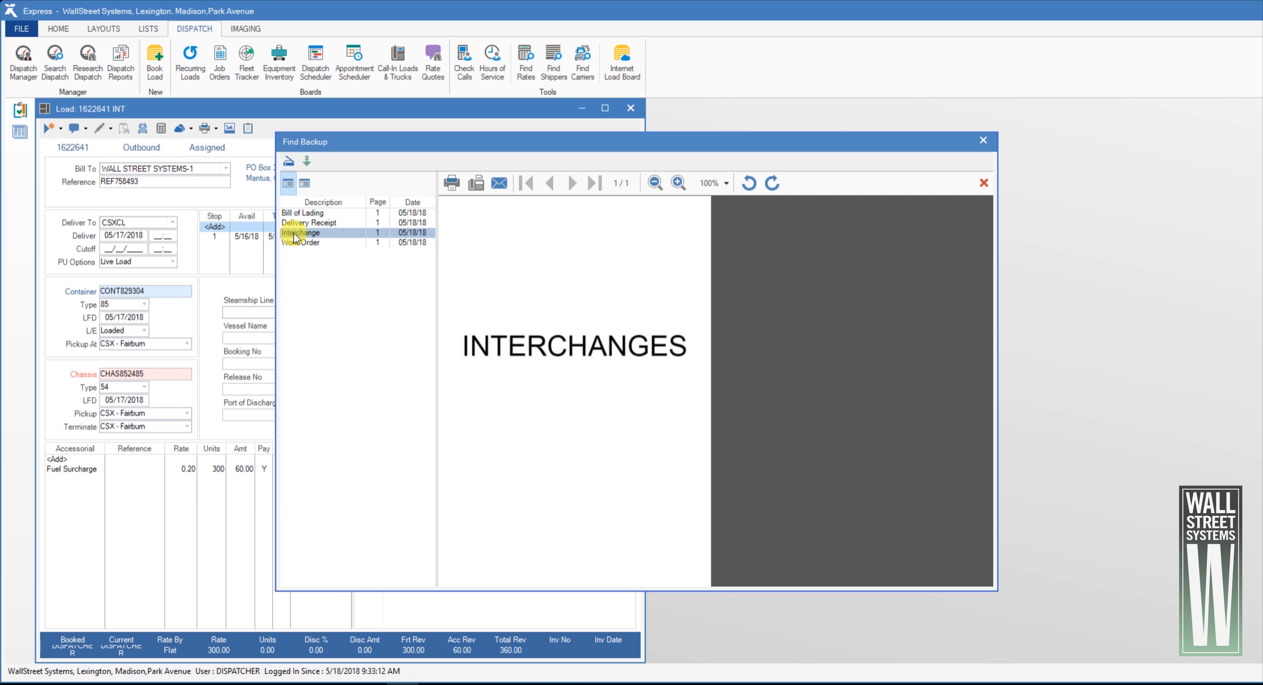
left_click(983, 140)
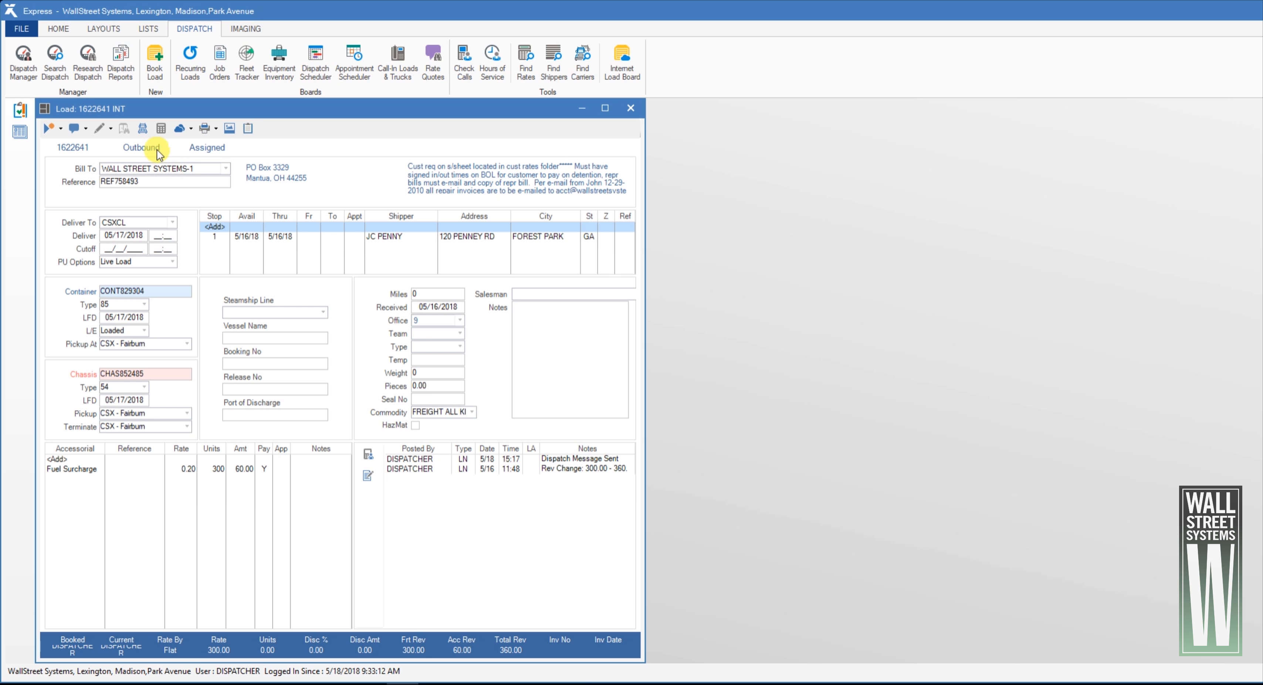
Record the pickup of the chassis and container with current actual times for the driver's dispatch, then close the dispatch summary
left_click(143, 128)
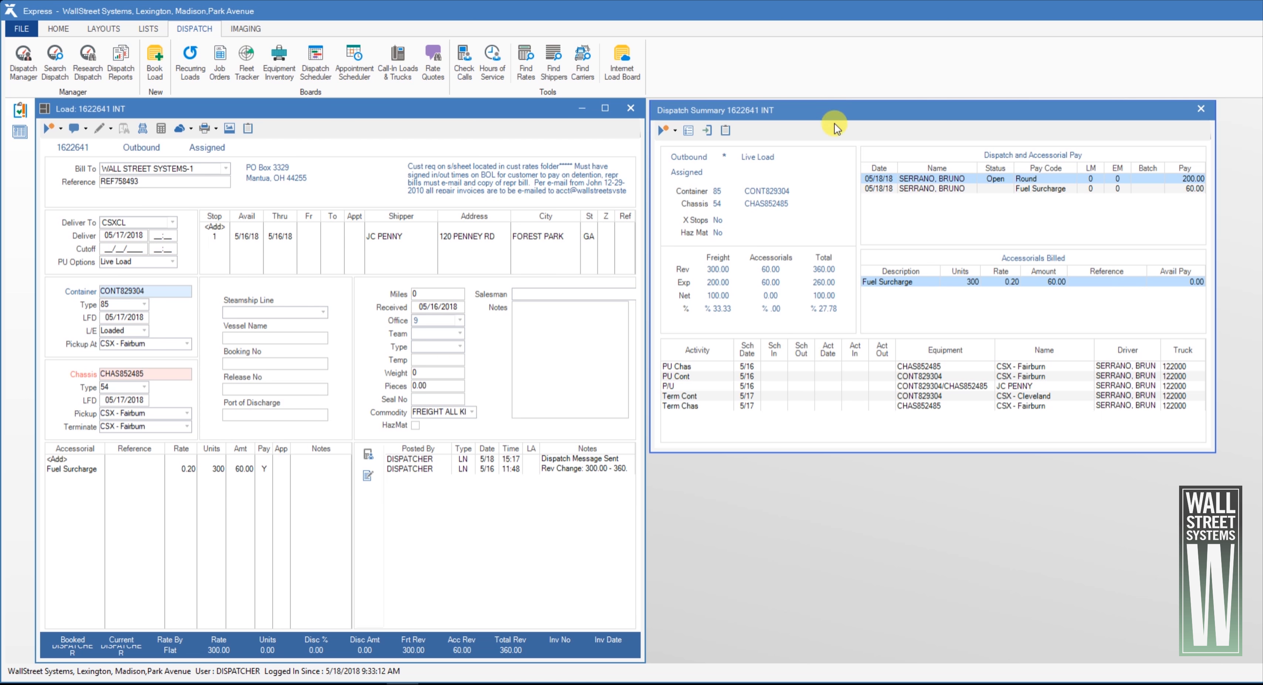
double_click(942, 182)
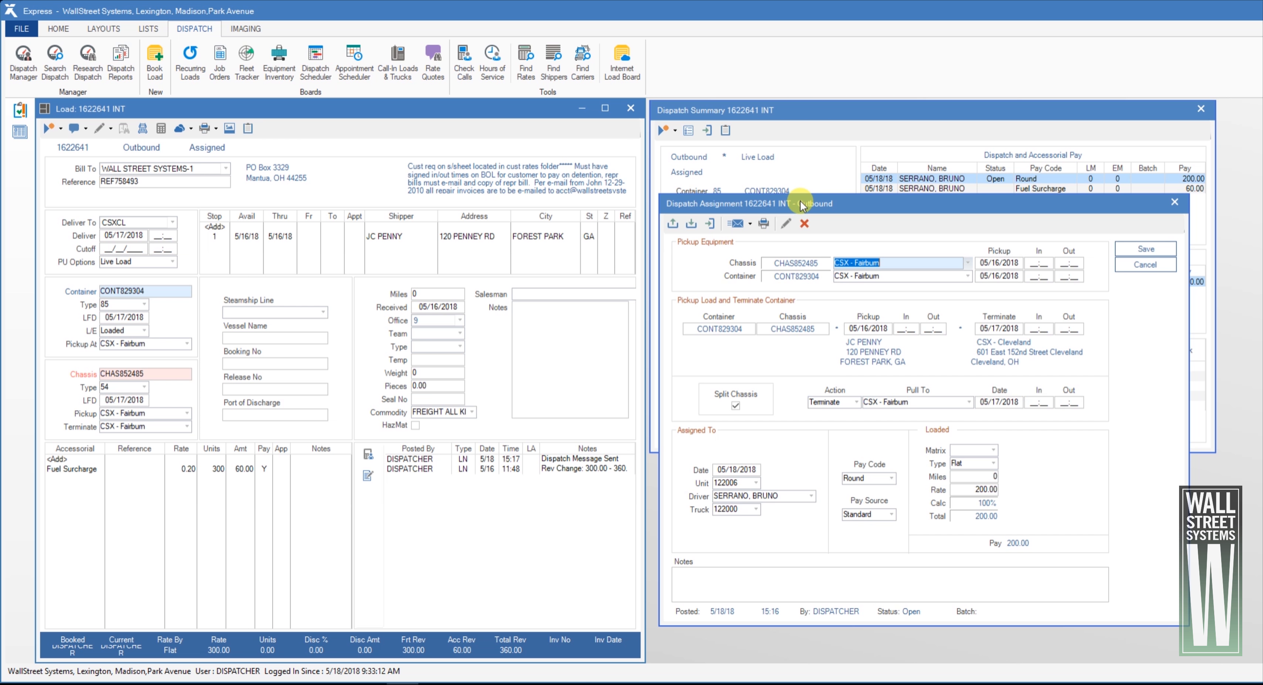
left_click(672, 224)
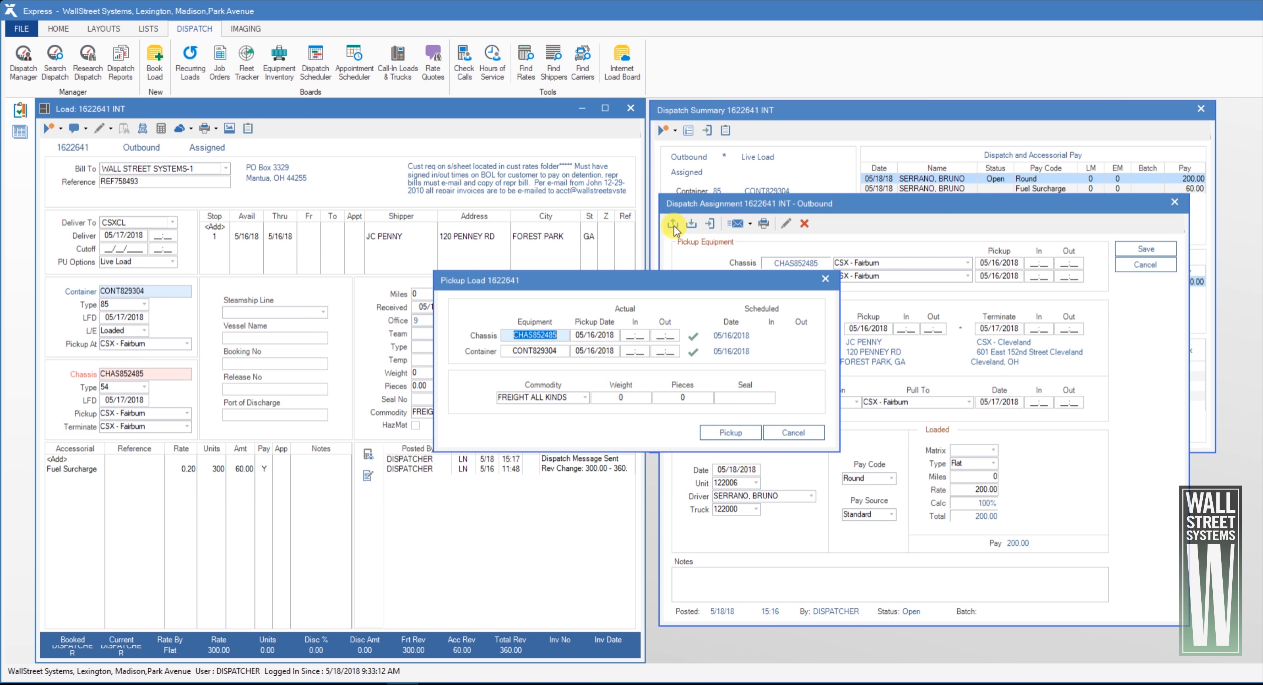
left_click(693, 339)
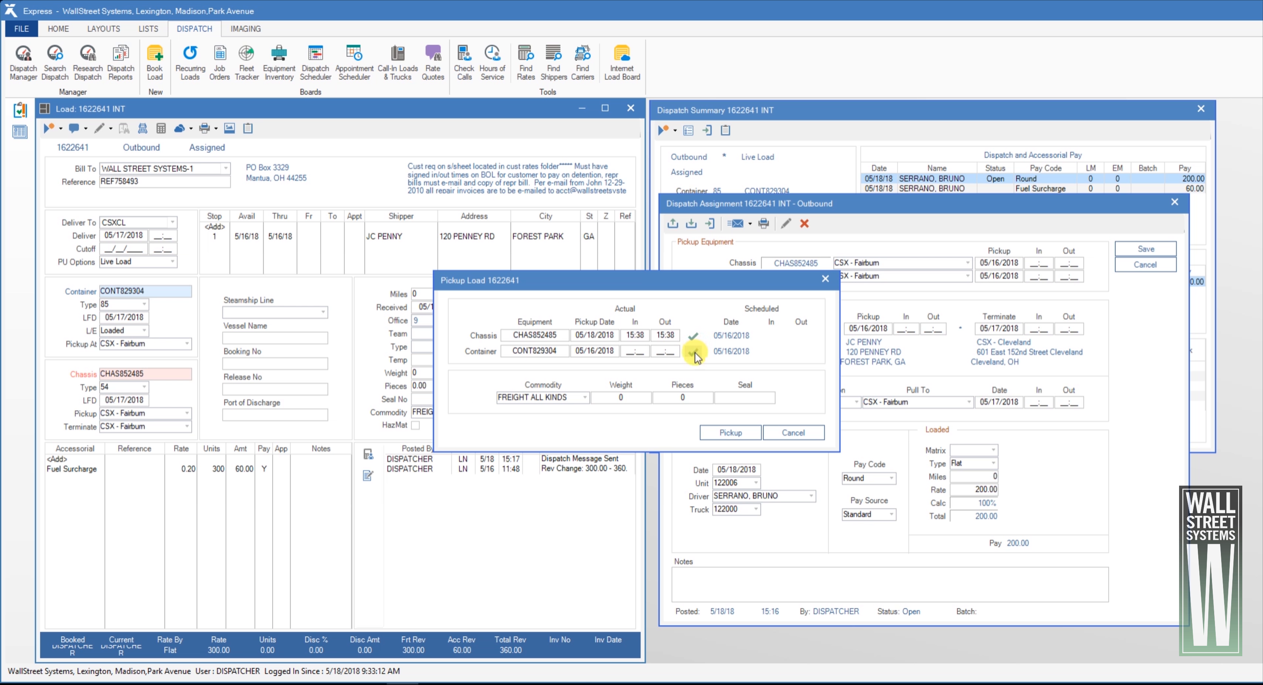
left_click(694, 354)
left_click(577, 396)
left_click(641, 398)
left_click(700, 399)
left_click(759, 400)
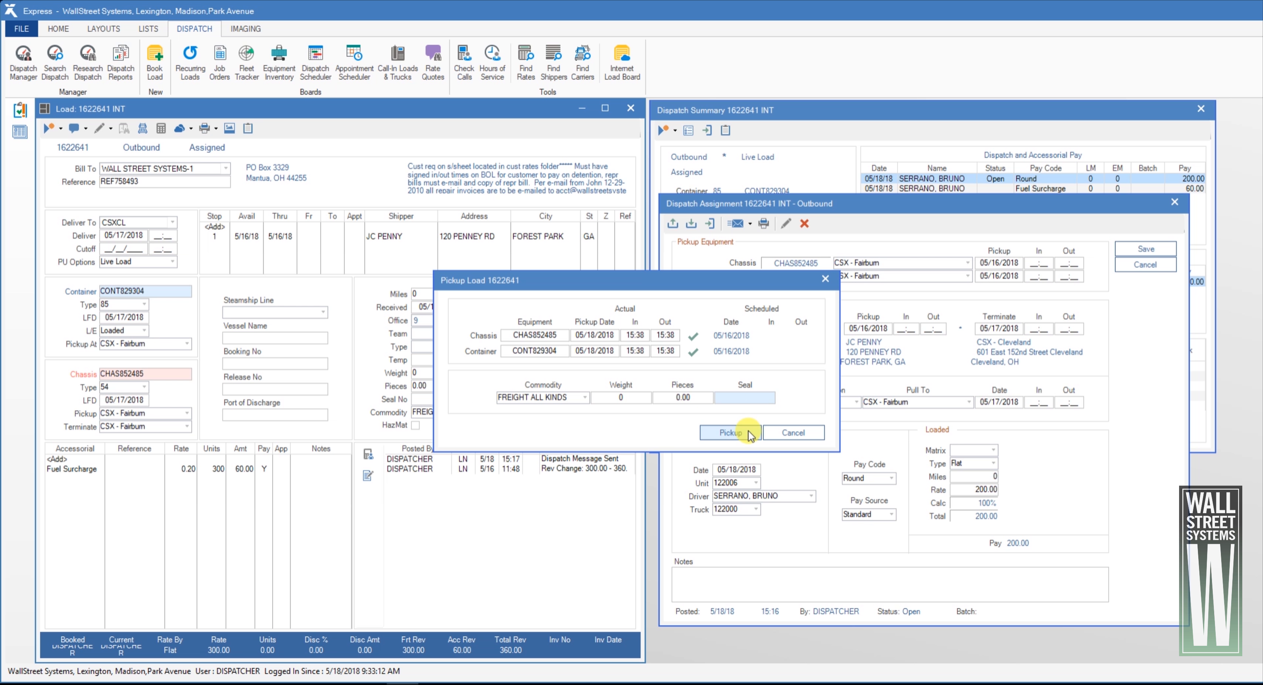
left_click(731, 433)
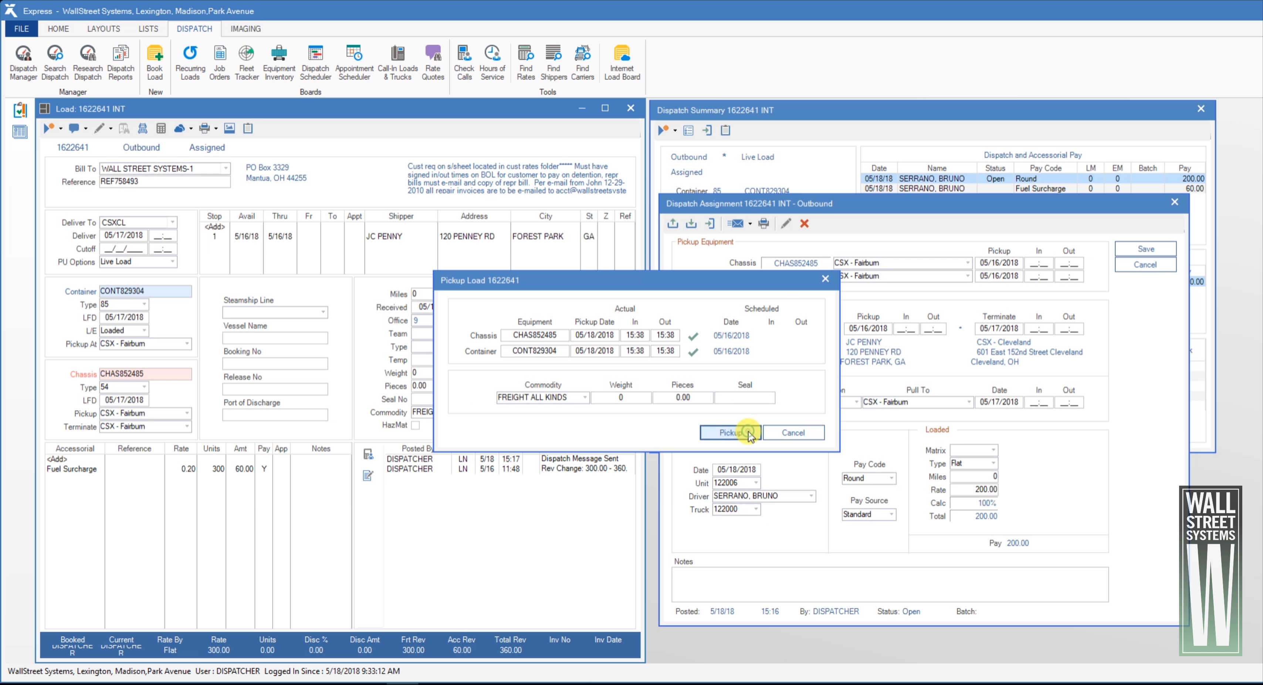
left_click(1199, 110)
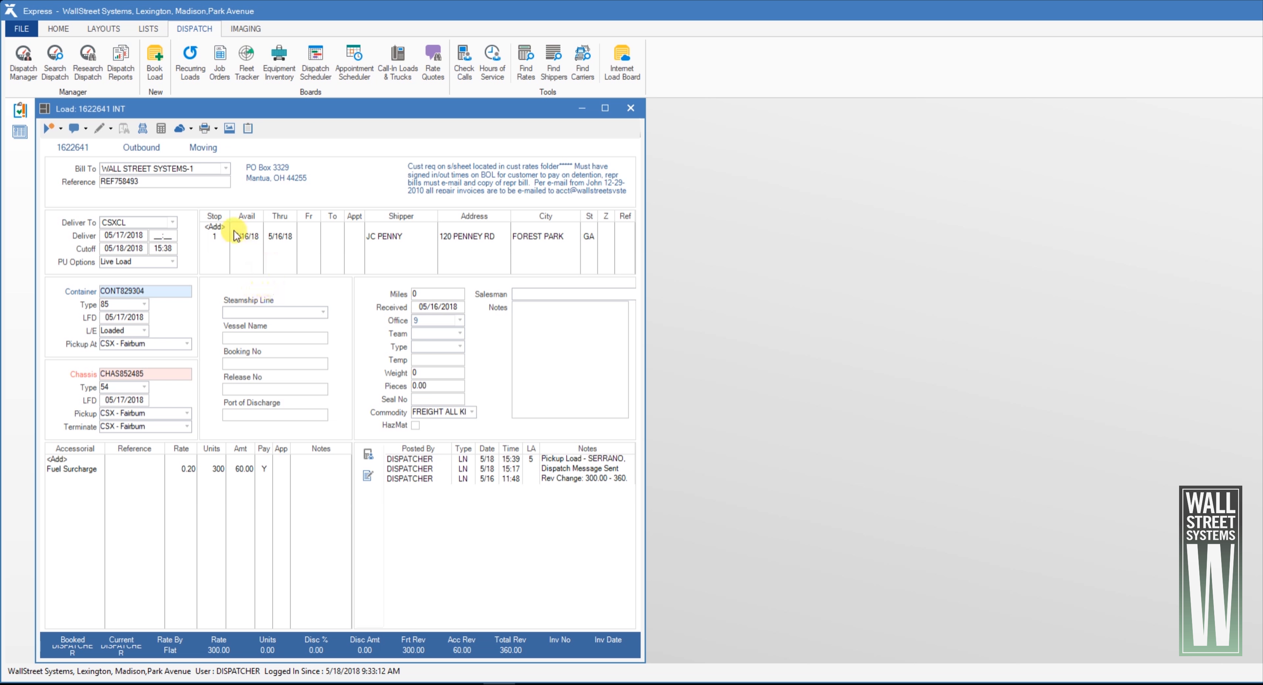
Record the load's arrival, stamping actual times for the container and the chassis termination at CSX - Fairburn, and close the summary
left_click(144, 129)
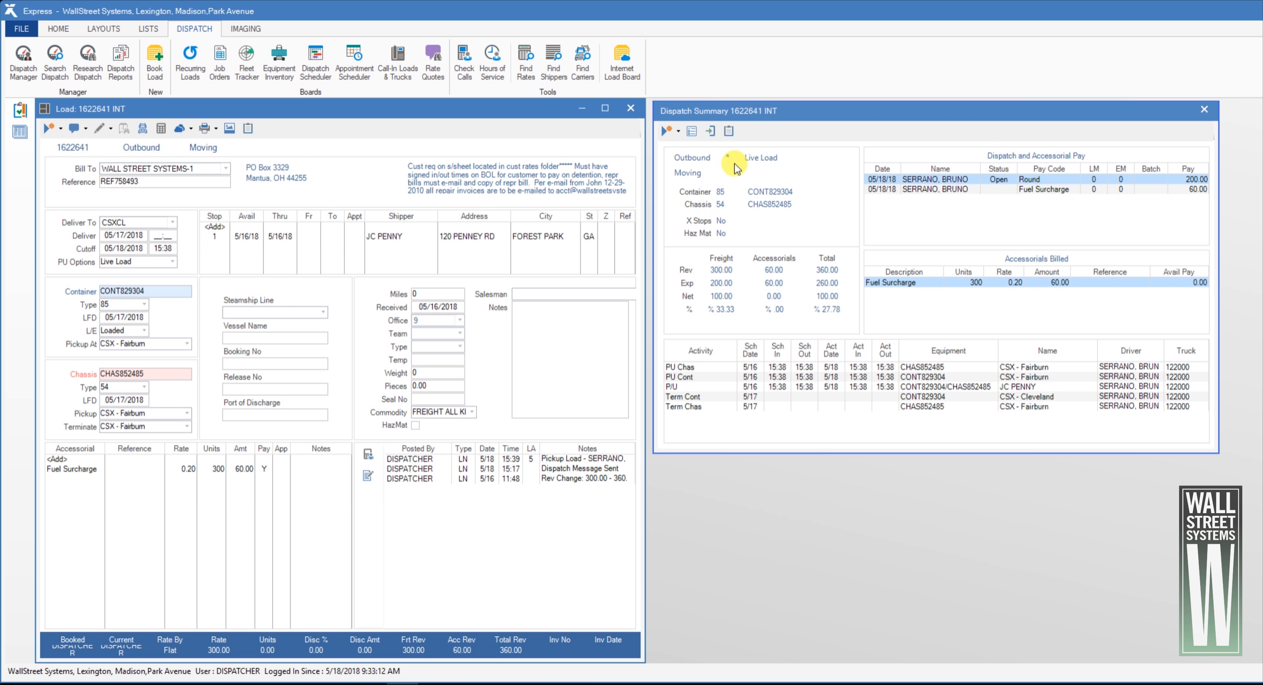
left_click(712, 136)
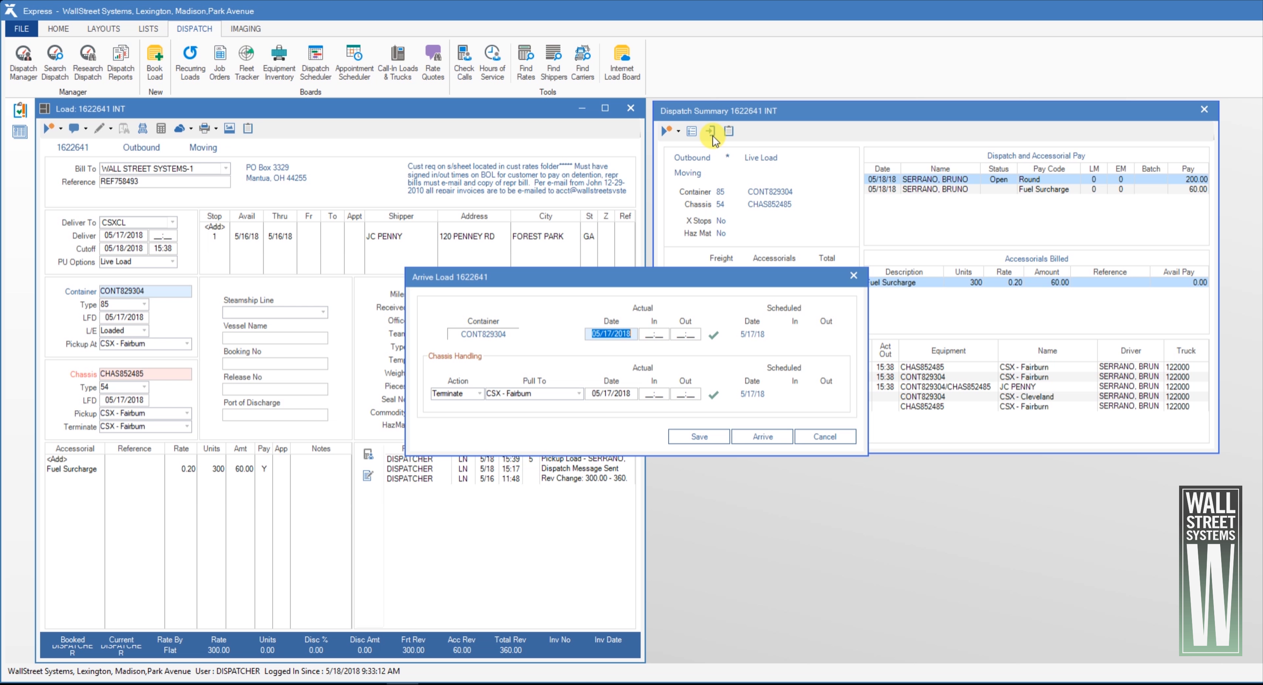
left_click(714, 335)
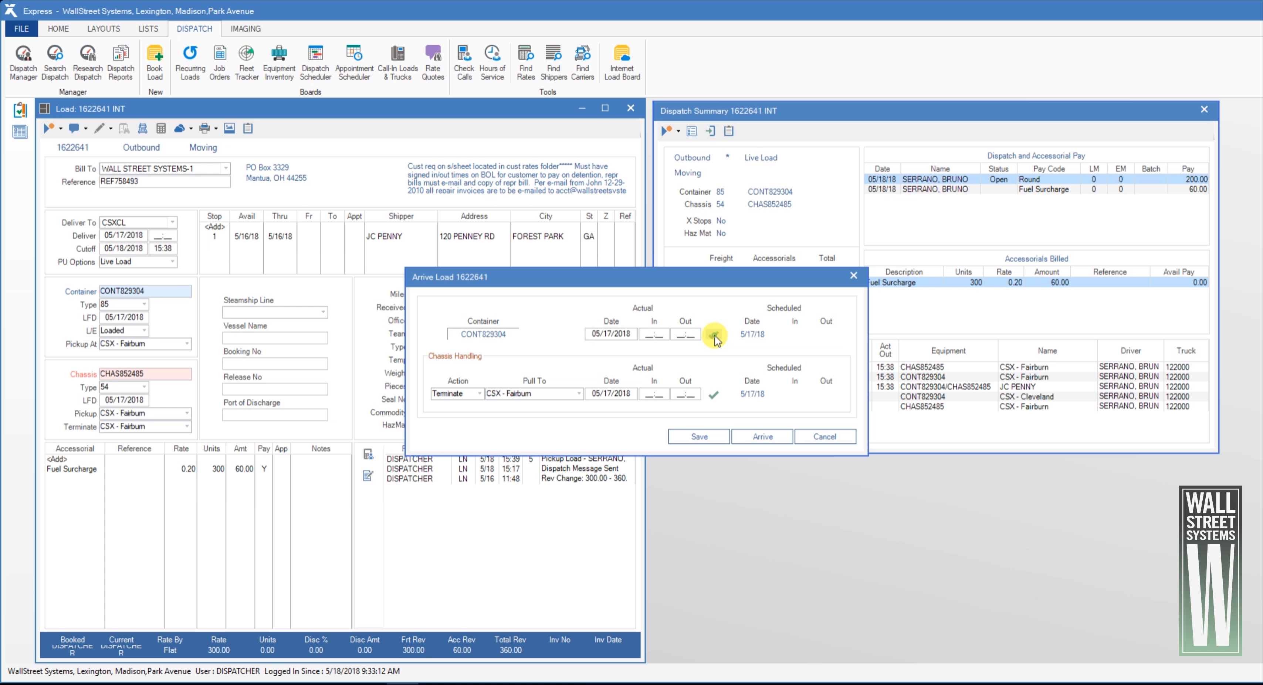
left_click(714, 395)
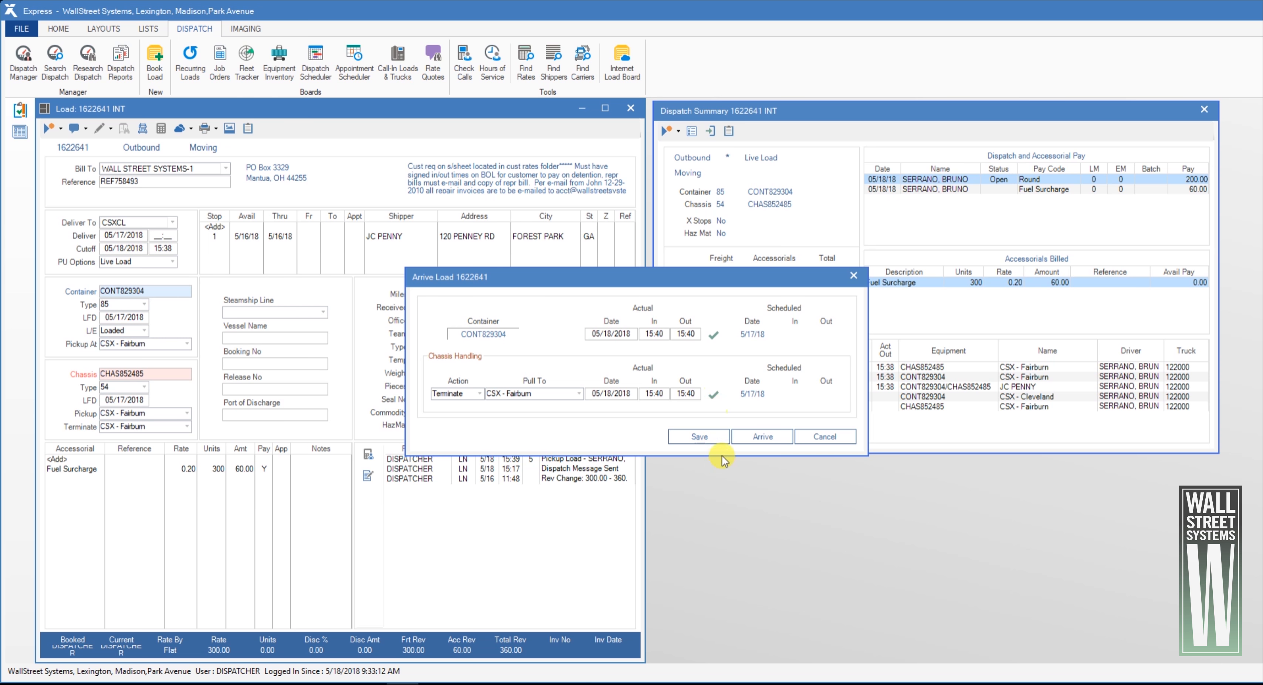
left_click(754, 437)
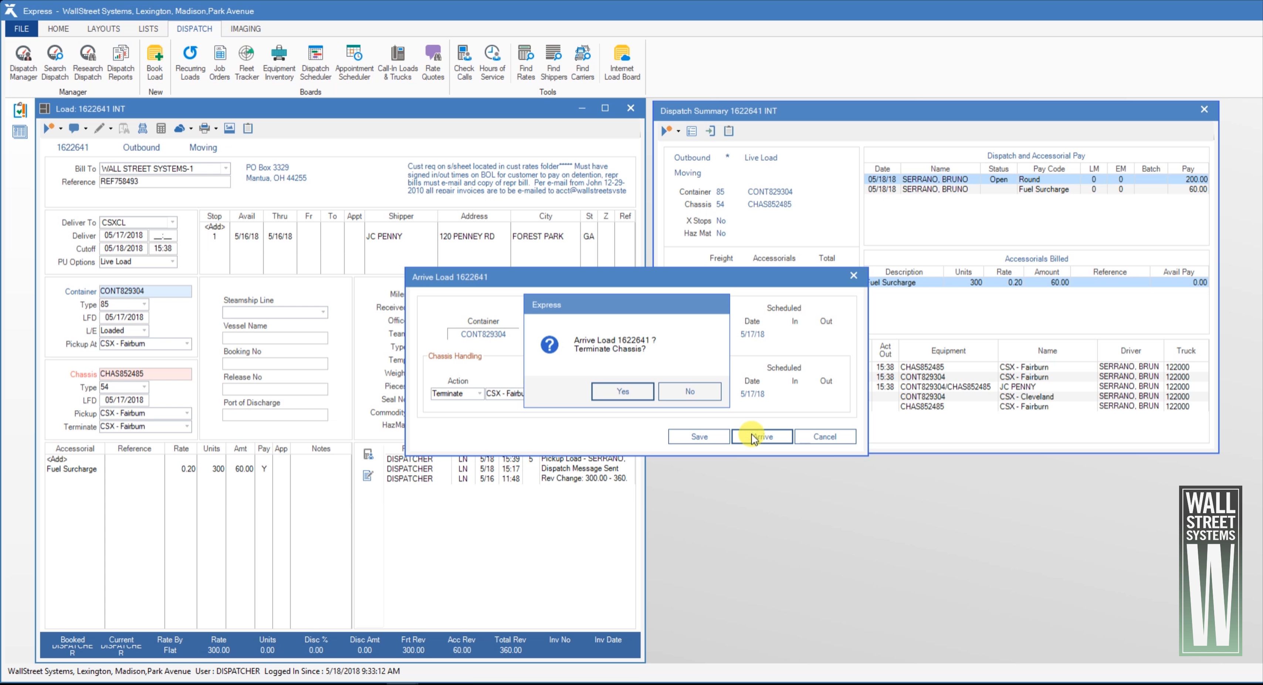
left_click(632, 395)
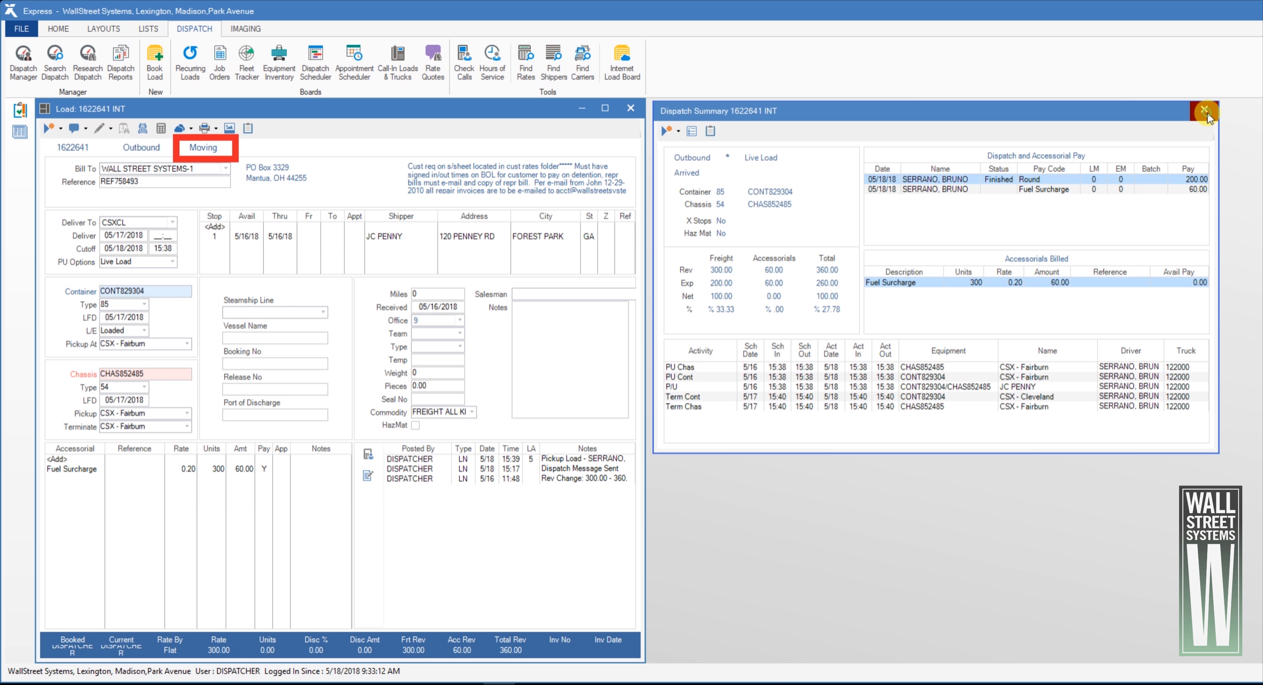
left_click(1206, 111)
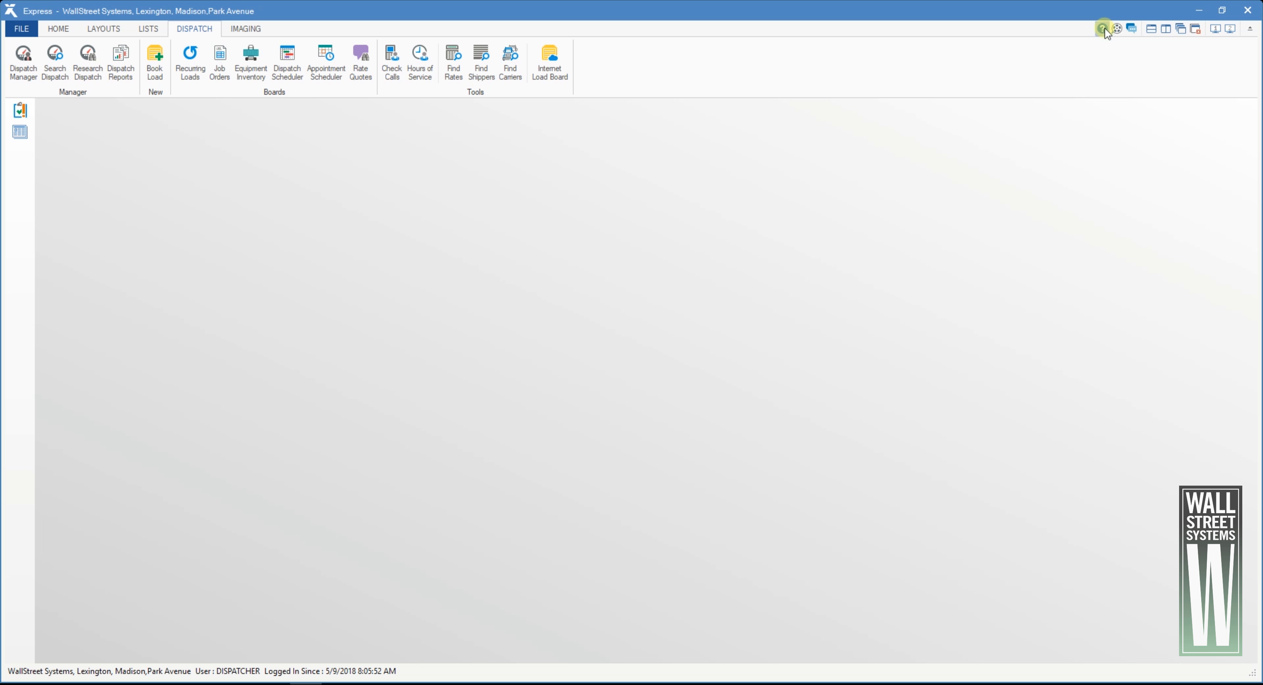
Open the Express TMS Help Library
key("F1")
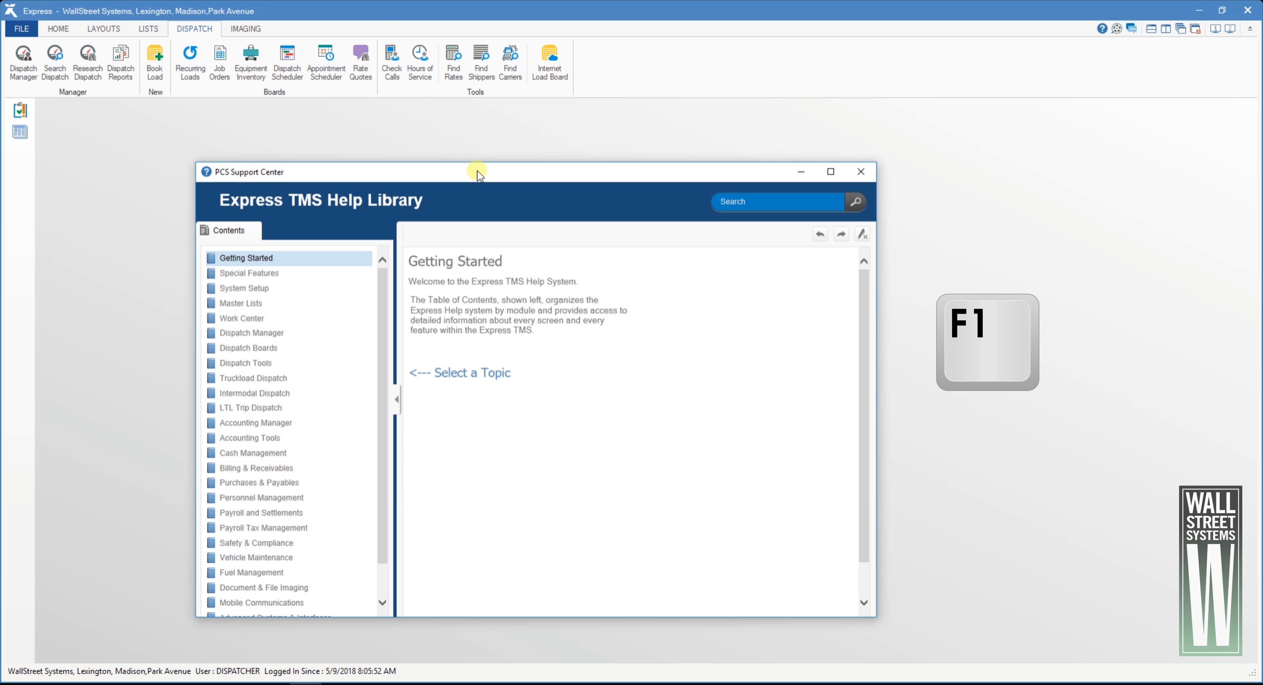